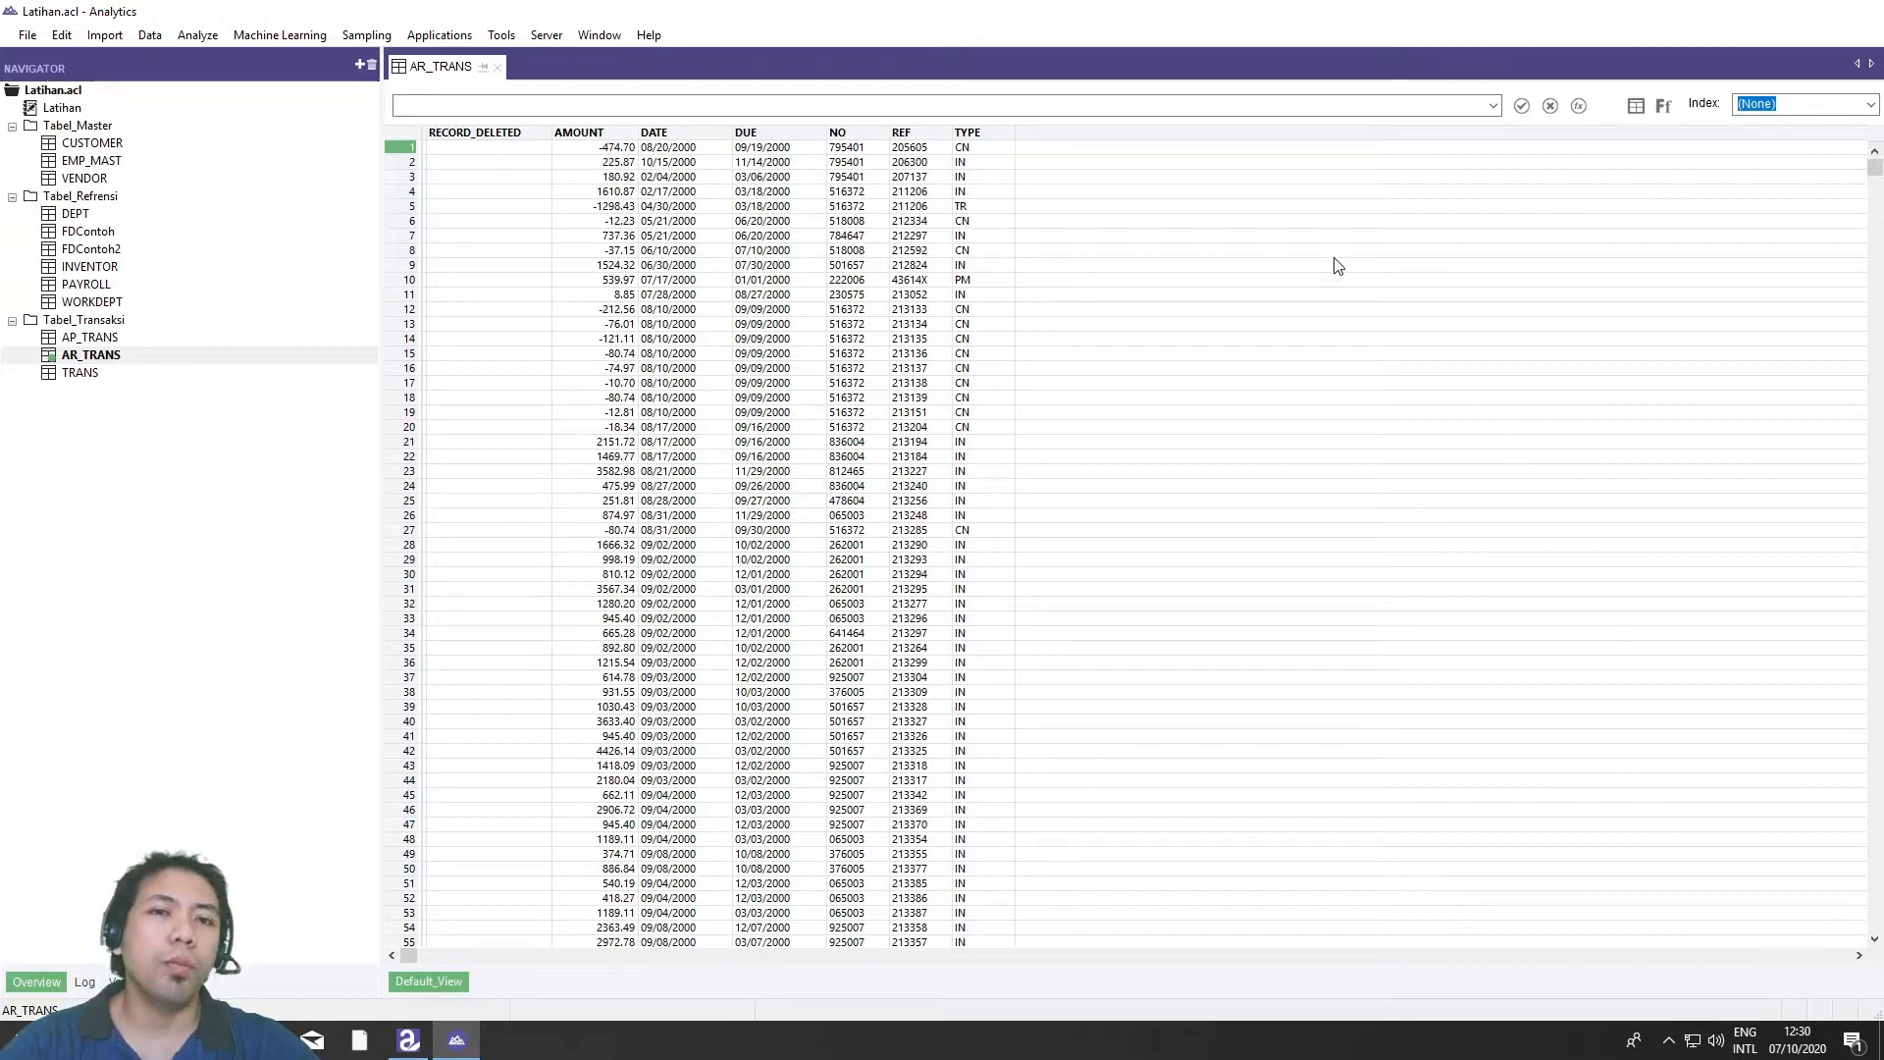
{"action": "left_click", "coordinate": [209, 33]}
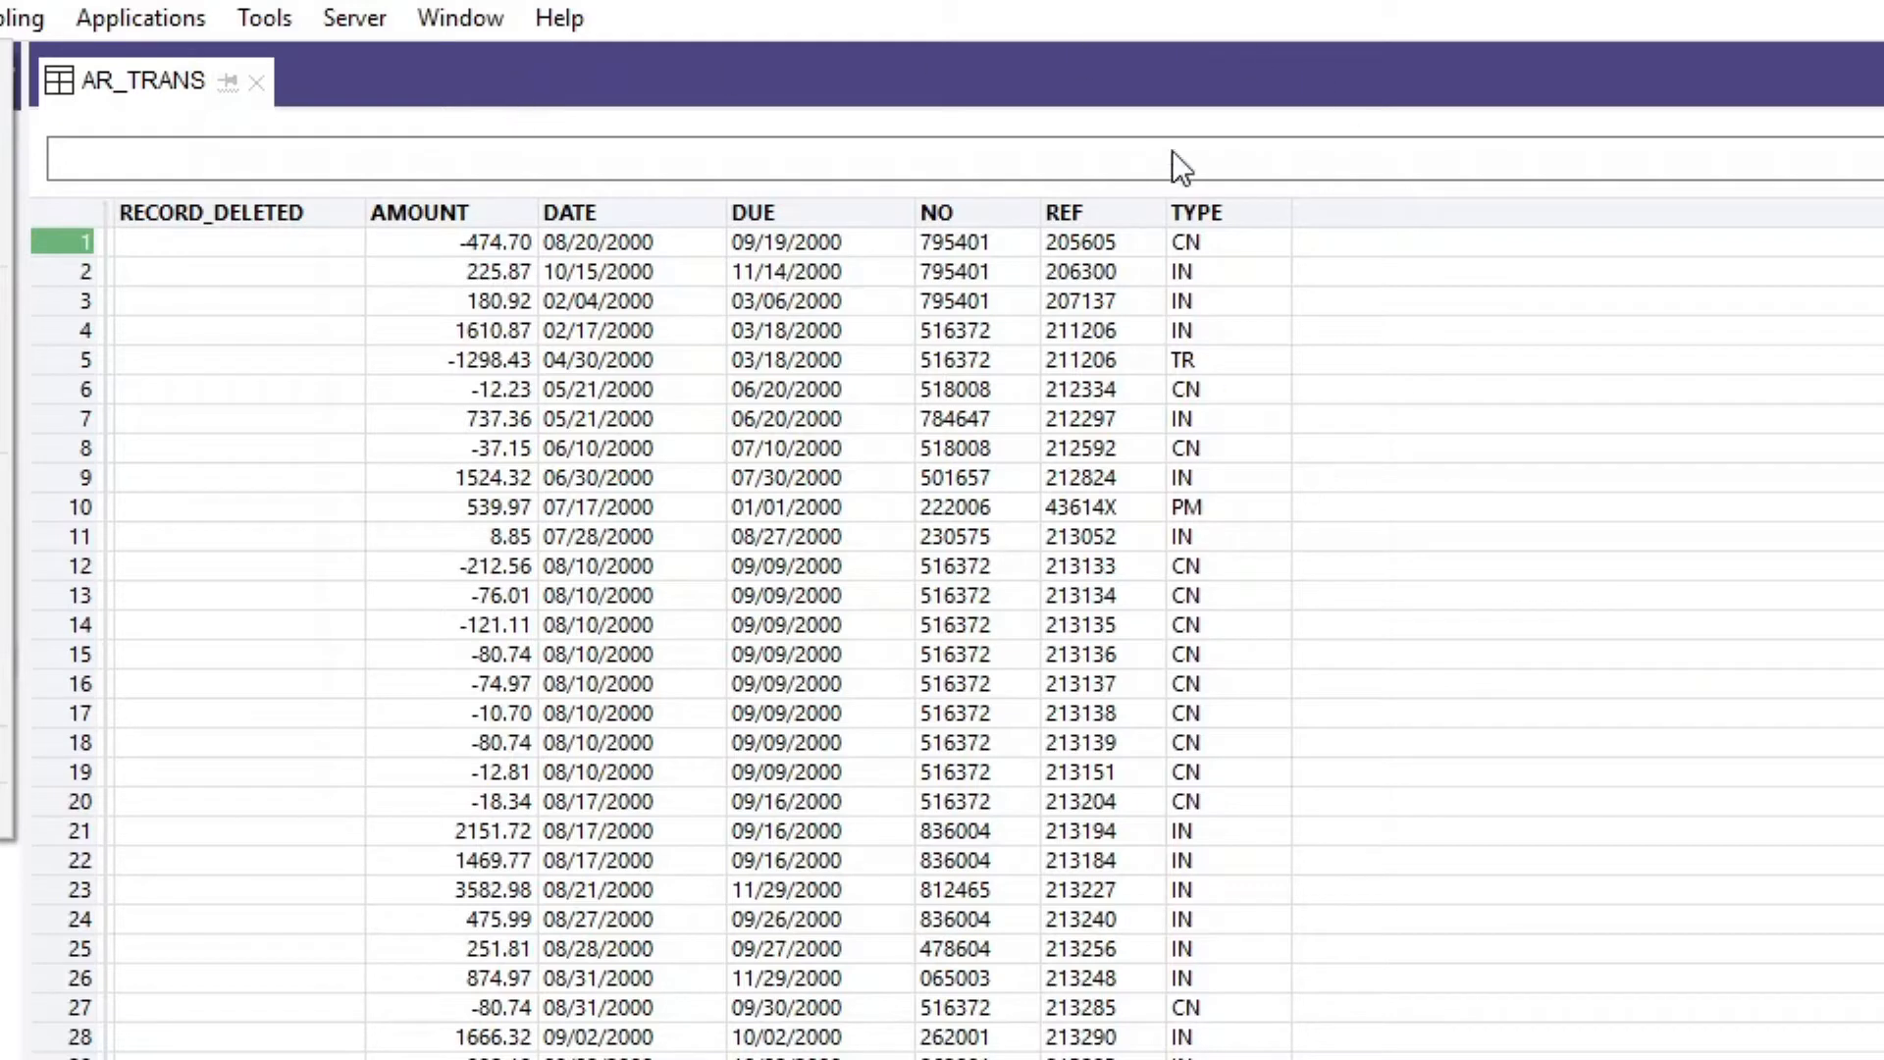
{"action": "left_click", "coordinate": [460, 18]}
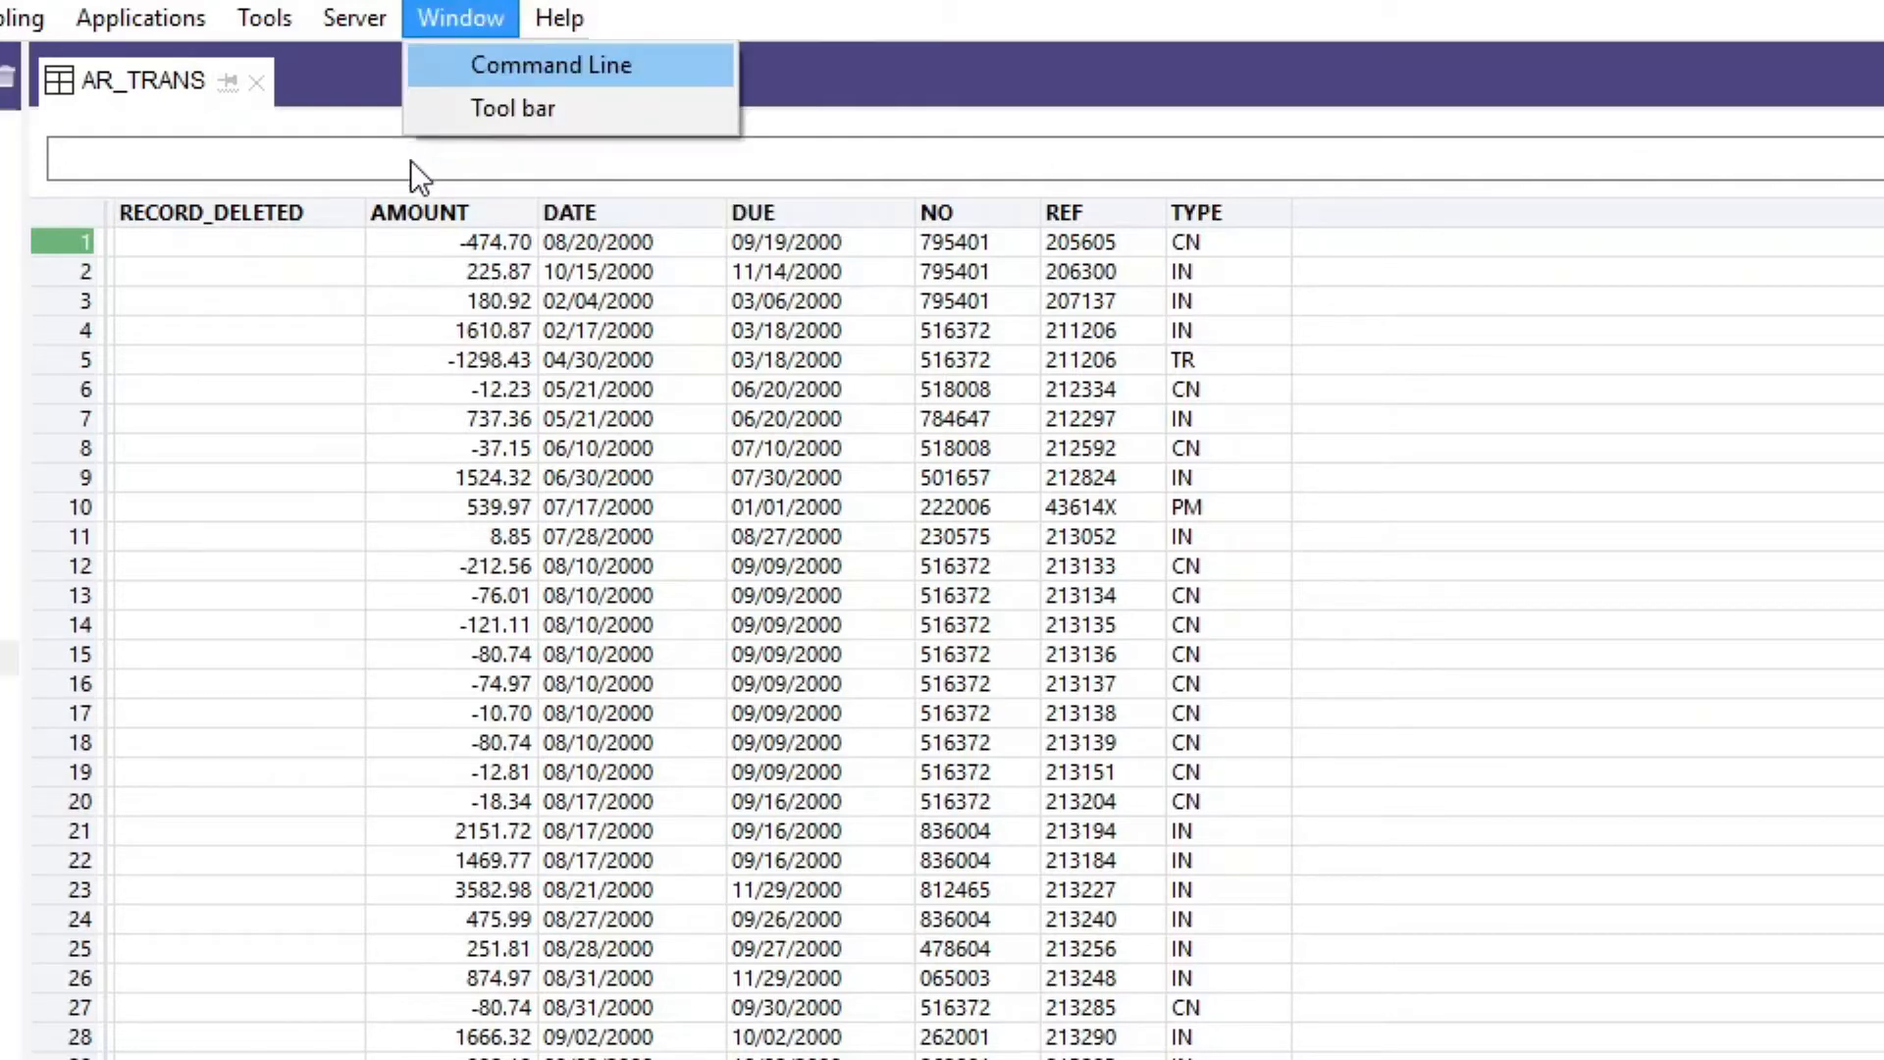
{"action": "left_click", "coordinate": [1338, 368]}
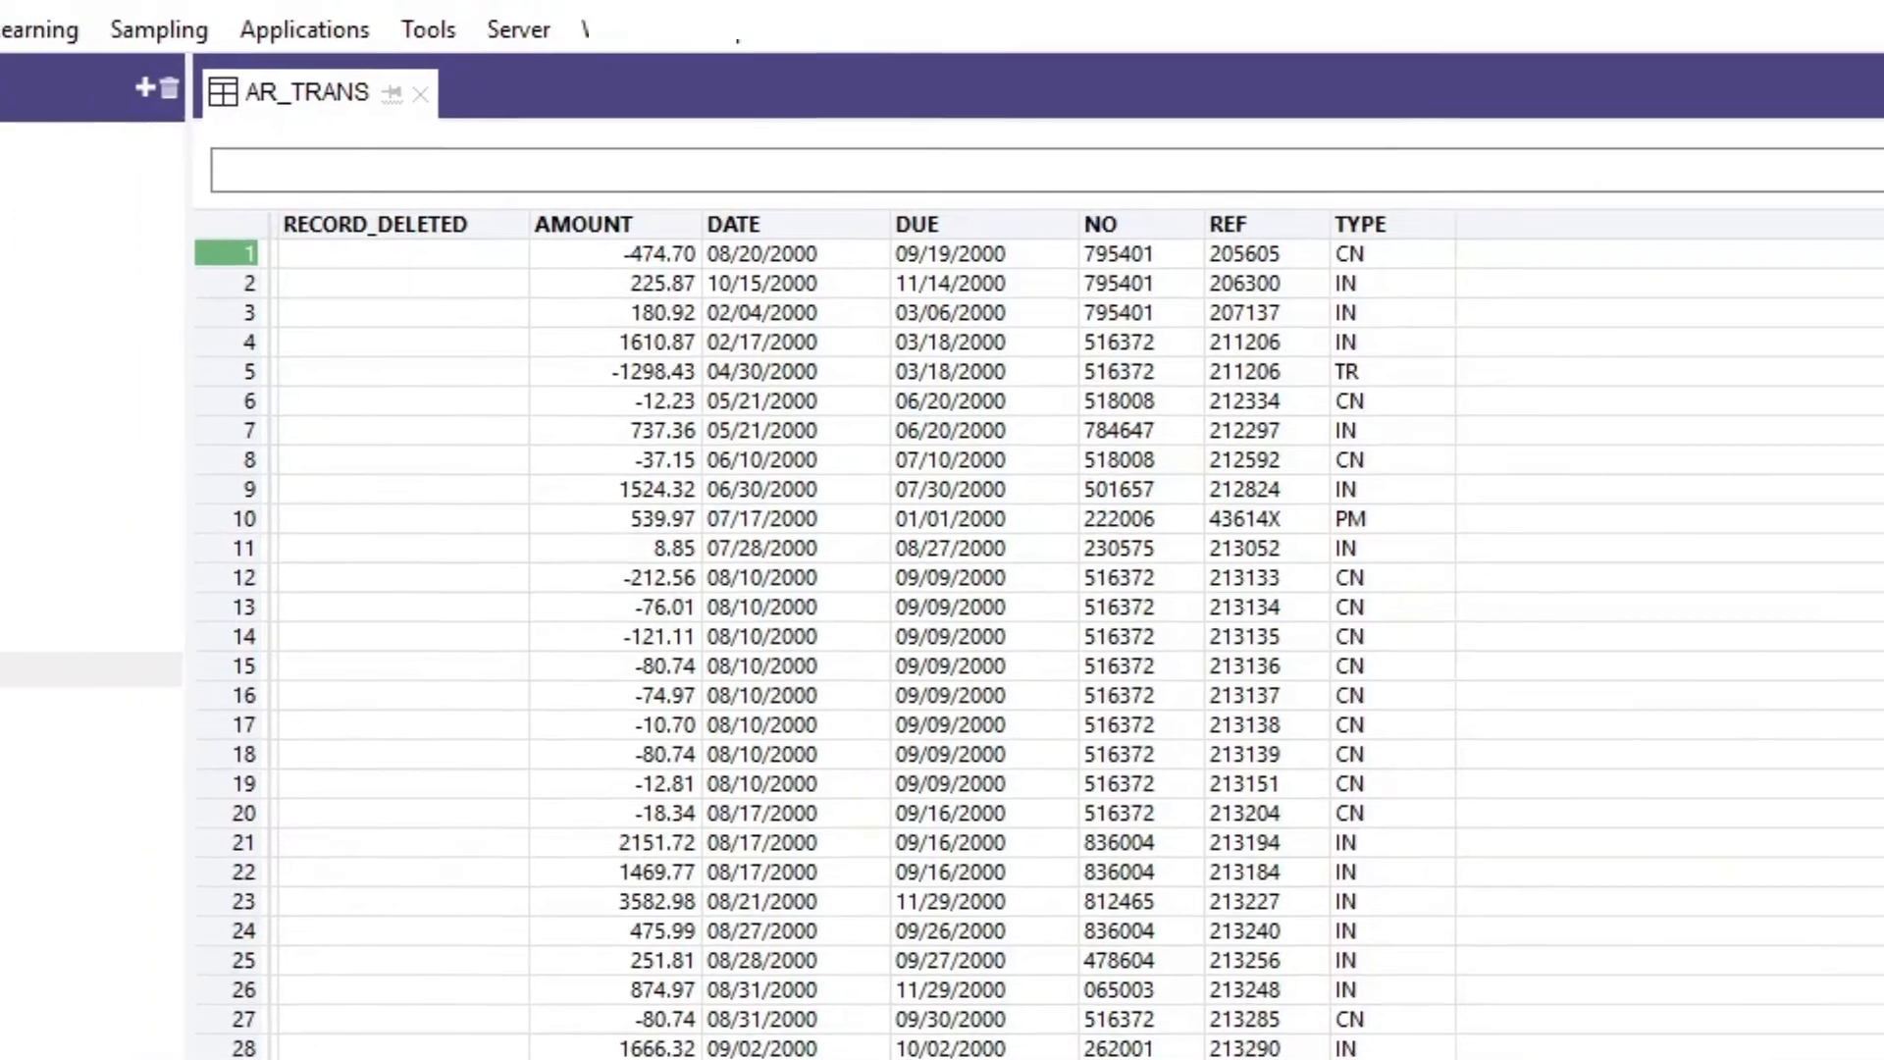
Step: Start a Histogram analysis of the AR_TRANS table on the AMOUNT field
{"action": "left_click", "coordinate": [402, 73]}
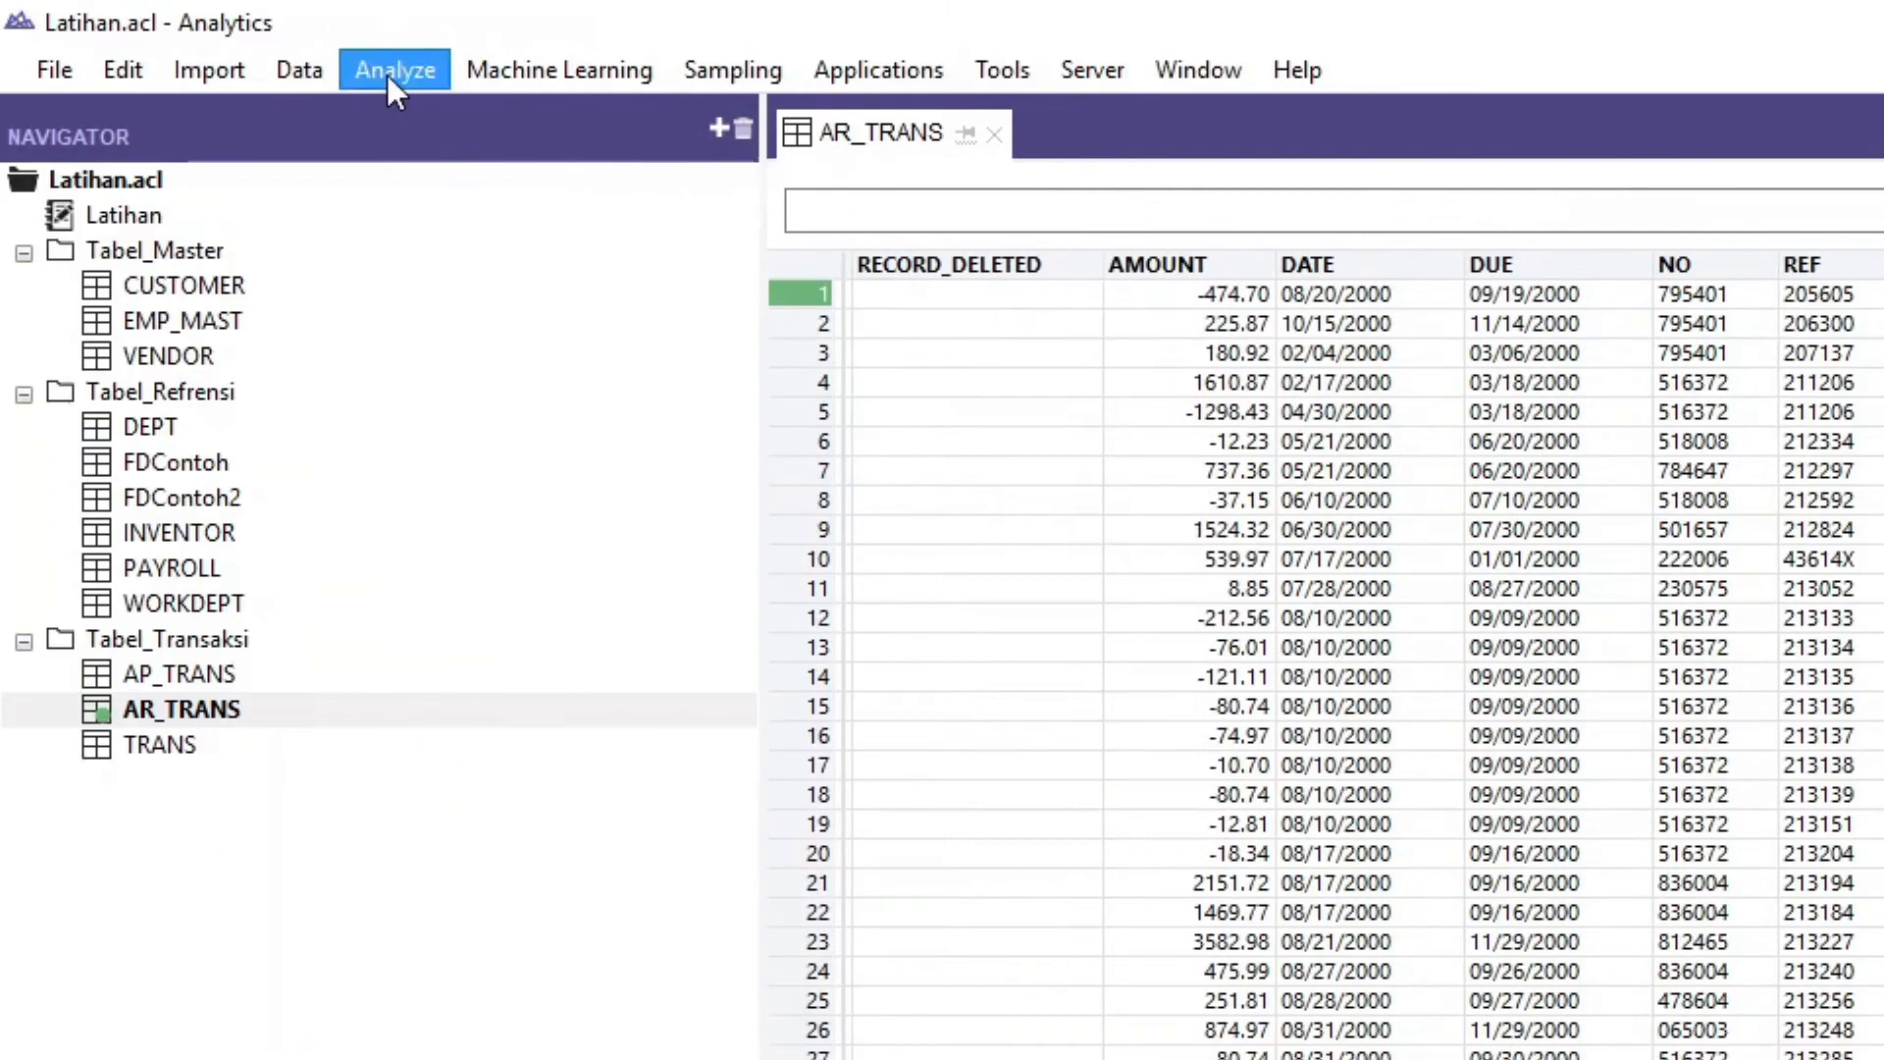
{"action": "left_click", "coordinate": [0, 26]}
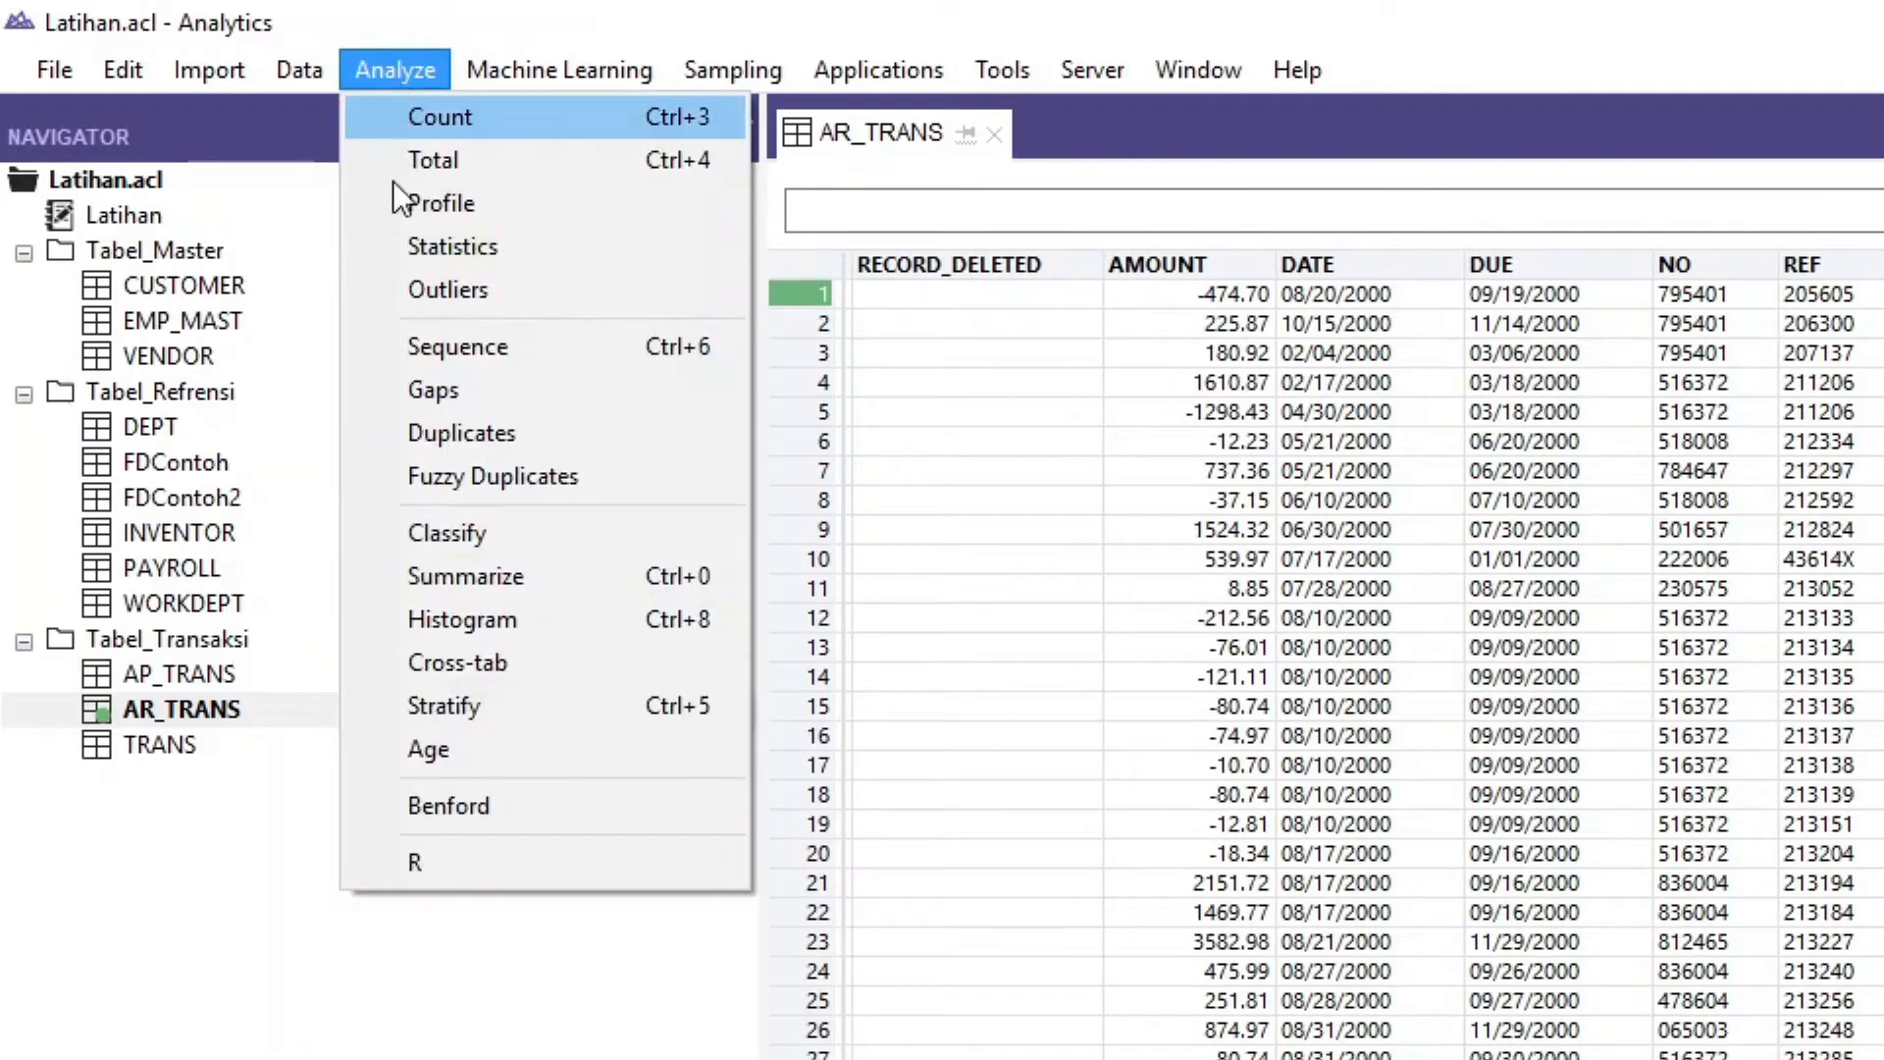
{"action": "left_click", "coordinate": [440, 628]}
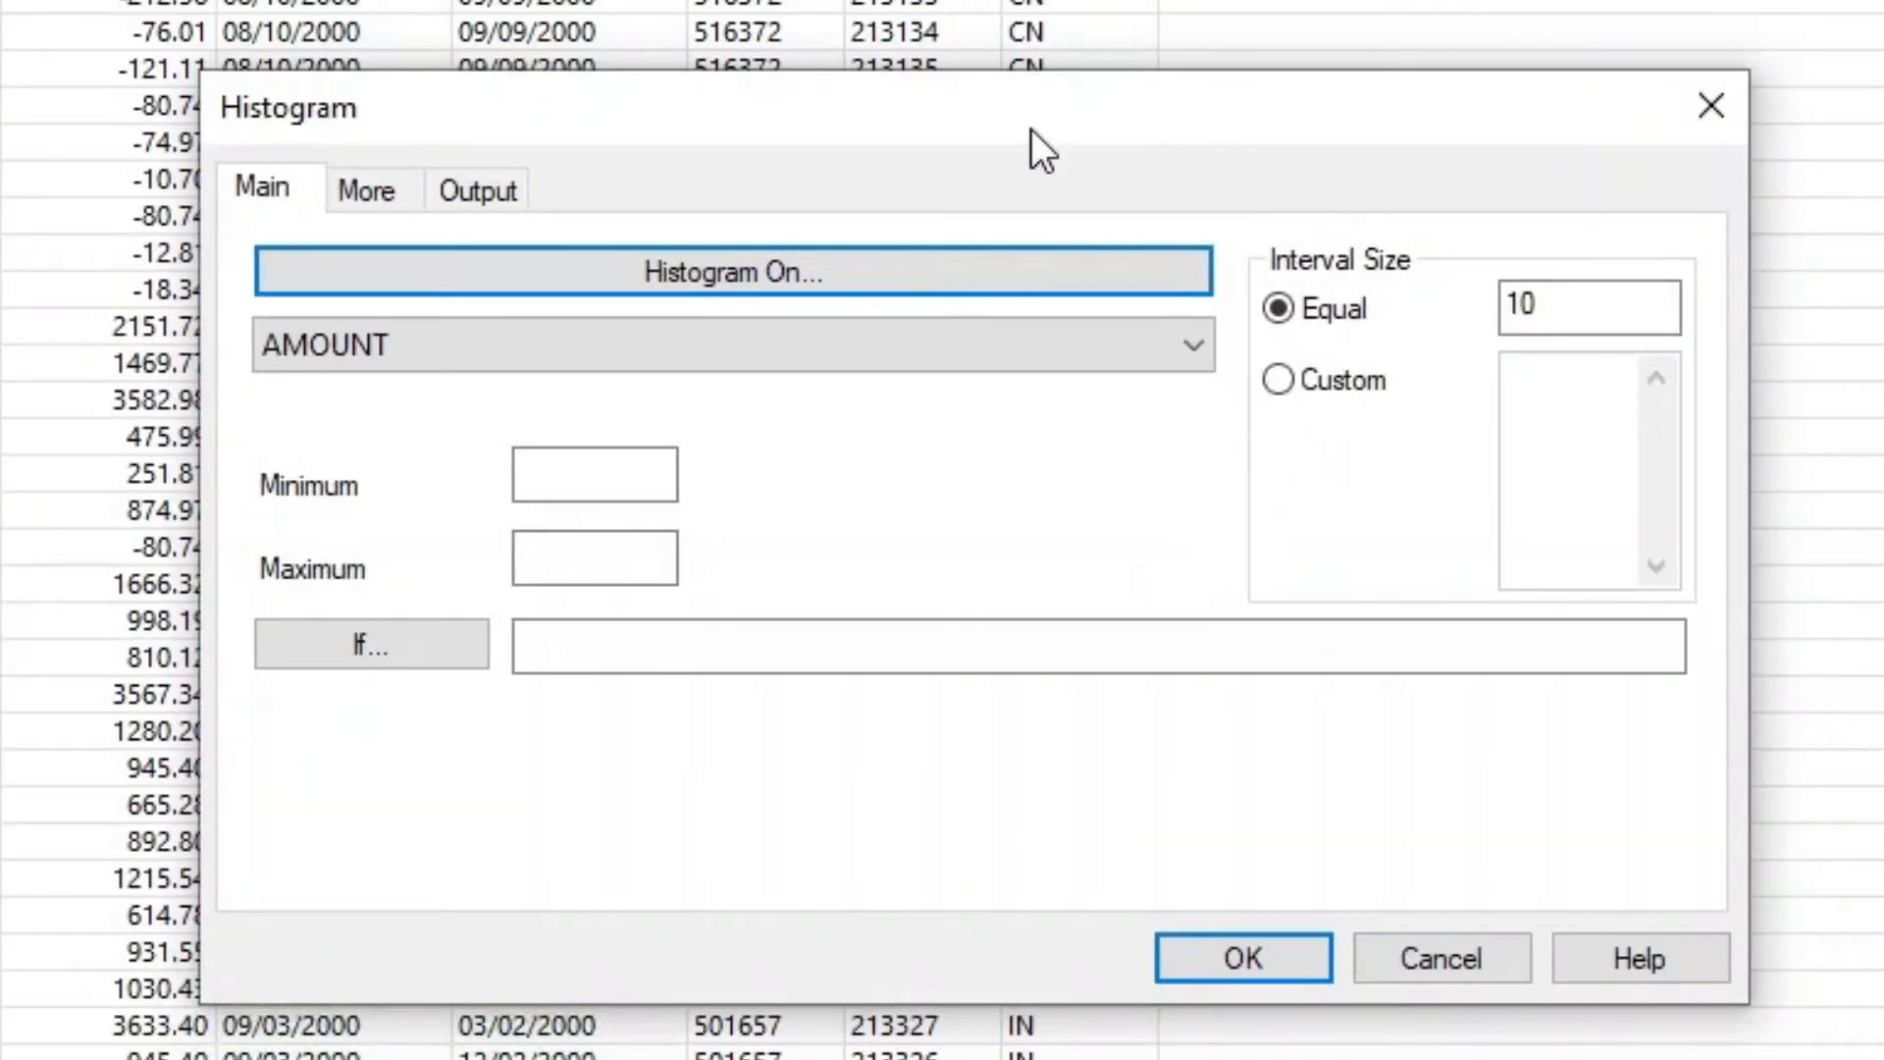
{"action": "left_click", "coordinate": [1037, 344]}
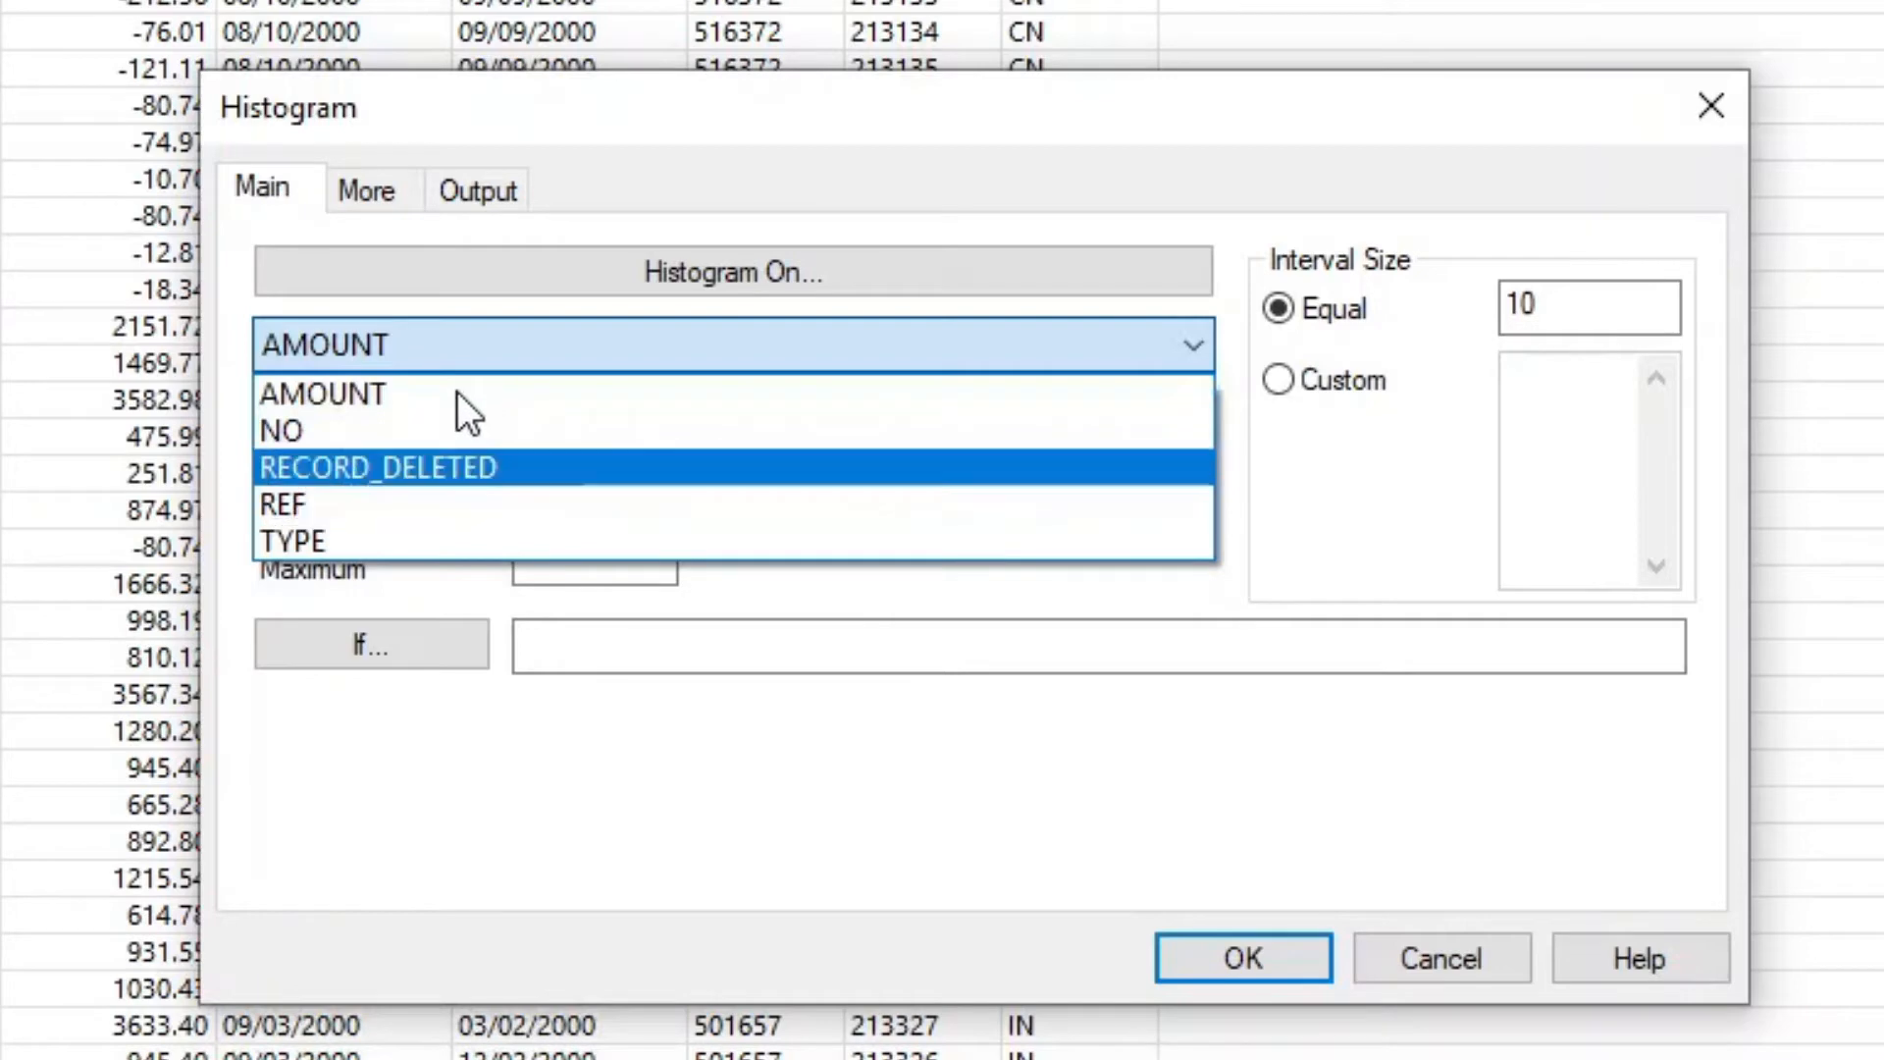
{"action": "left_click", "coordinate": [418, 397]}
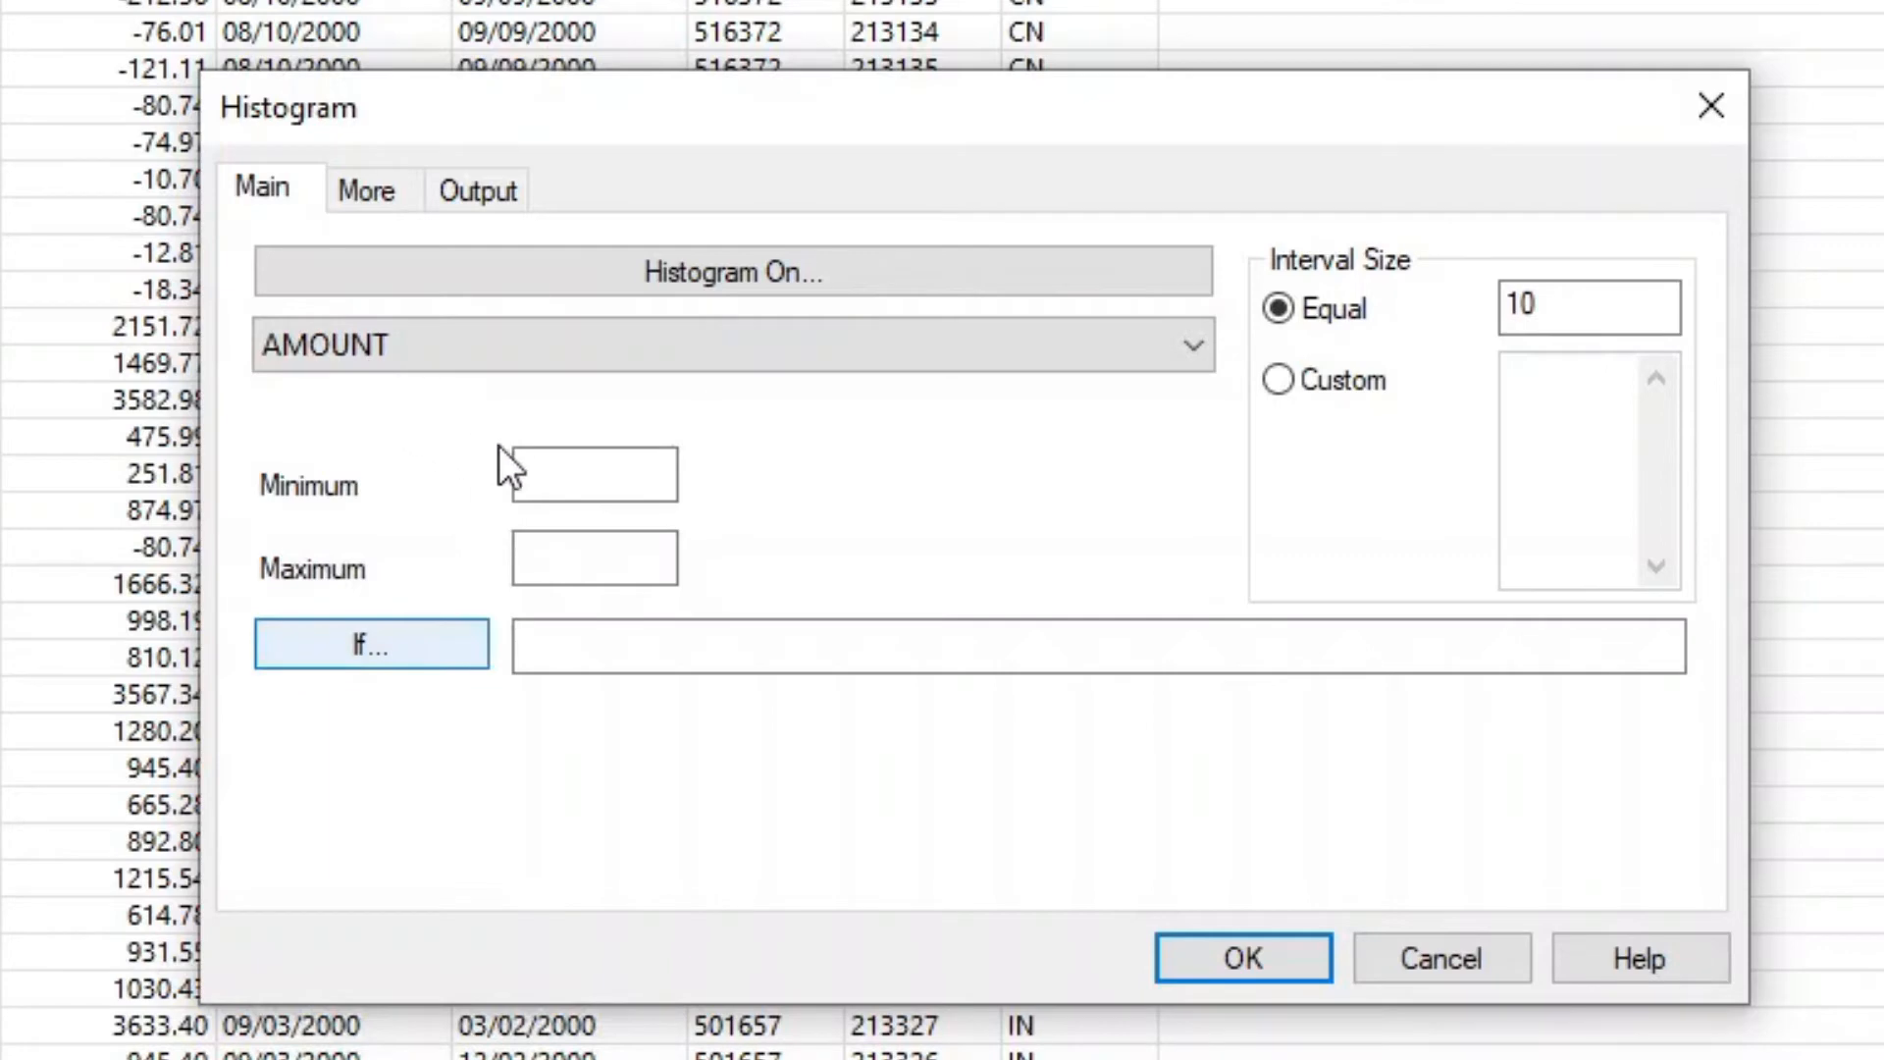
Step: Set the histogram's minimum to 10 and maximum to 1000, then generate it as a graph with 10 equal intervals
{"action": "left_click", "coordinate": [600, 479]}
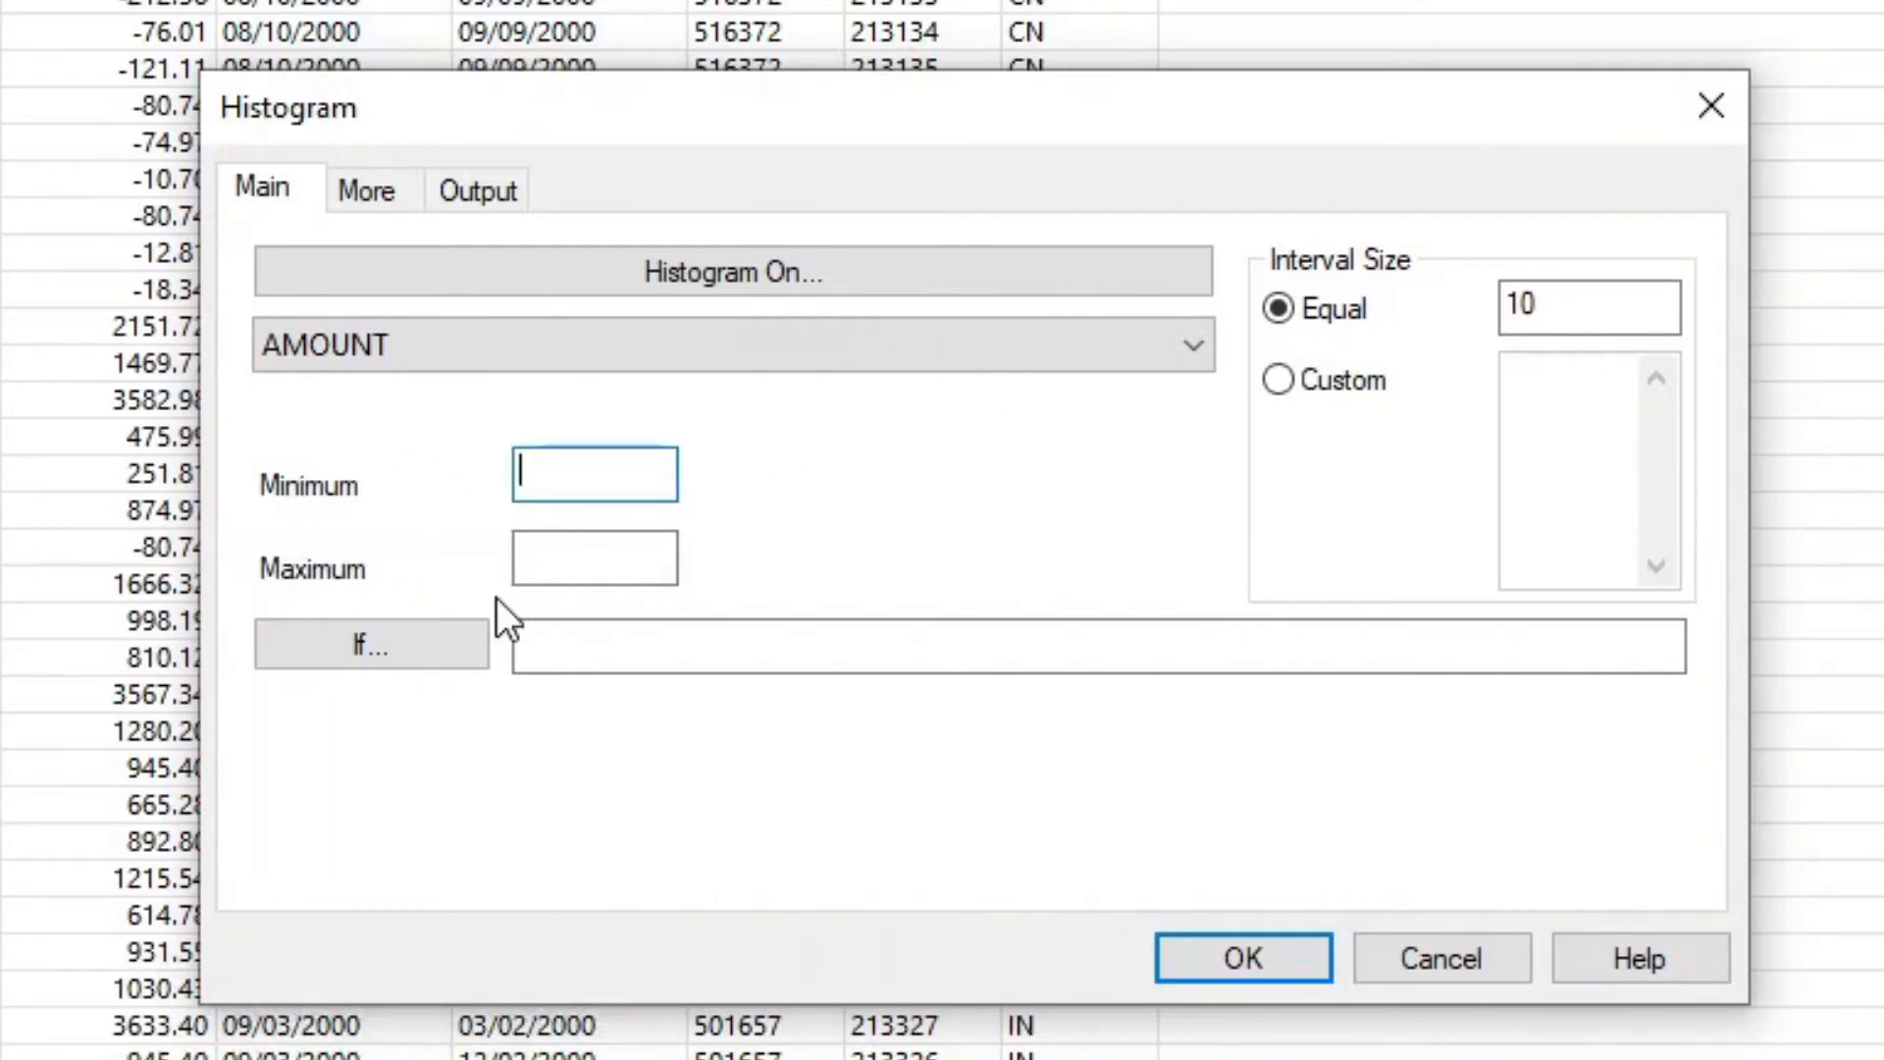
{"action": "type", "text": "10"}
{"action": "left_click", "coordinate": [611, 564]}
{"action": "type", "text": "1000"}
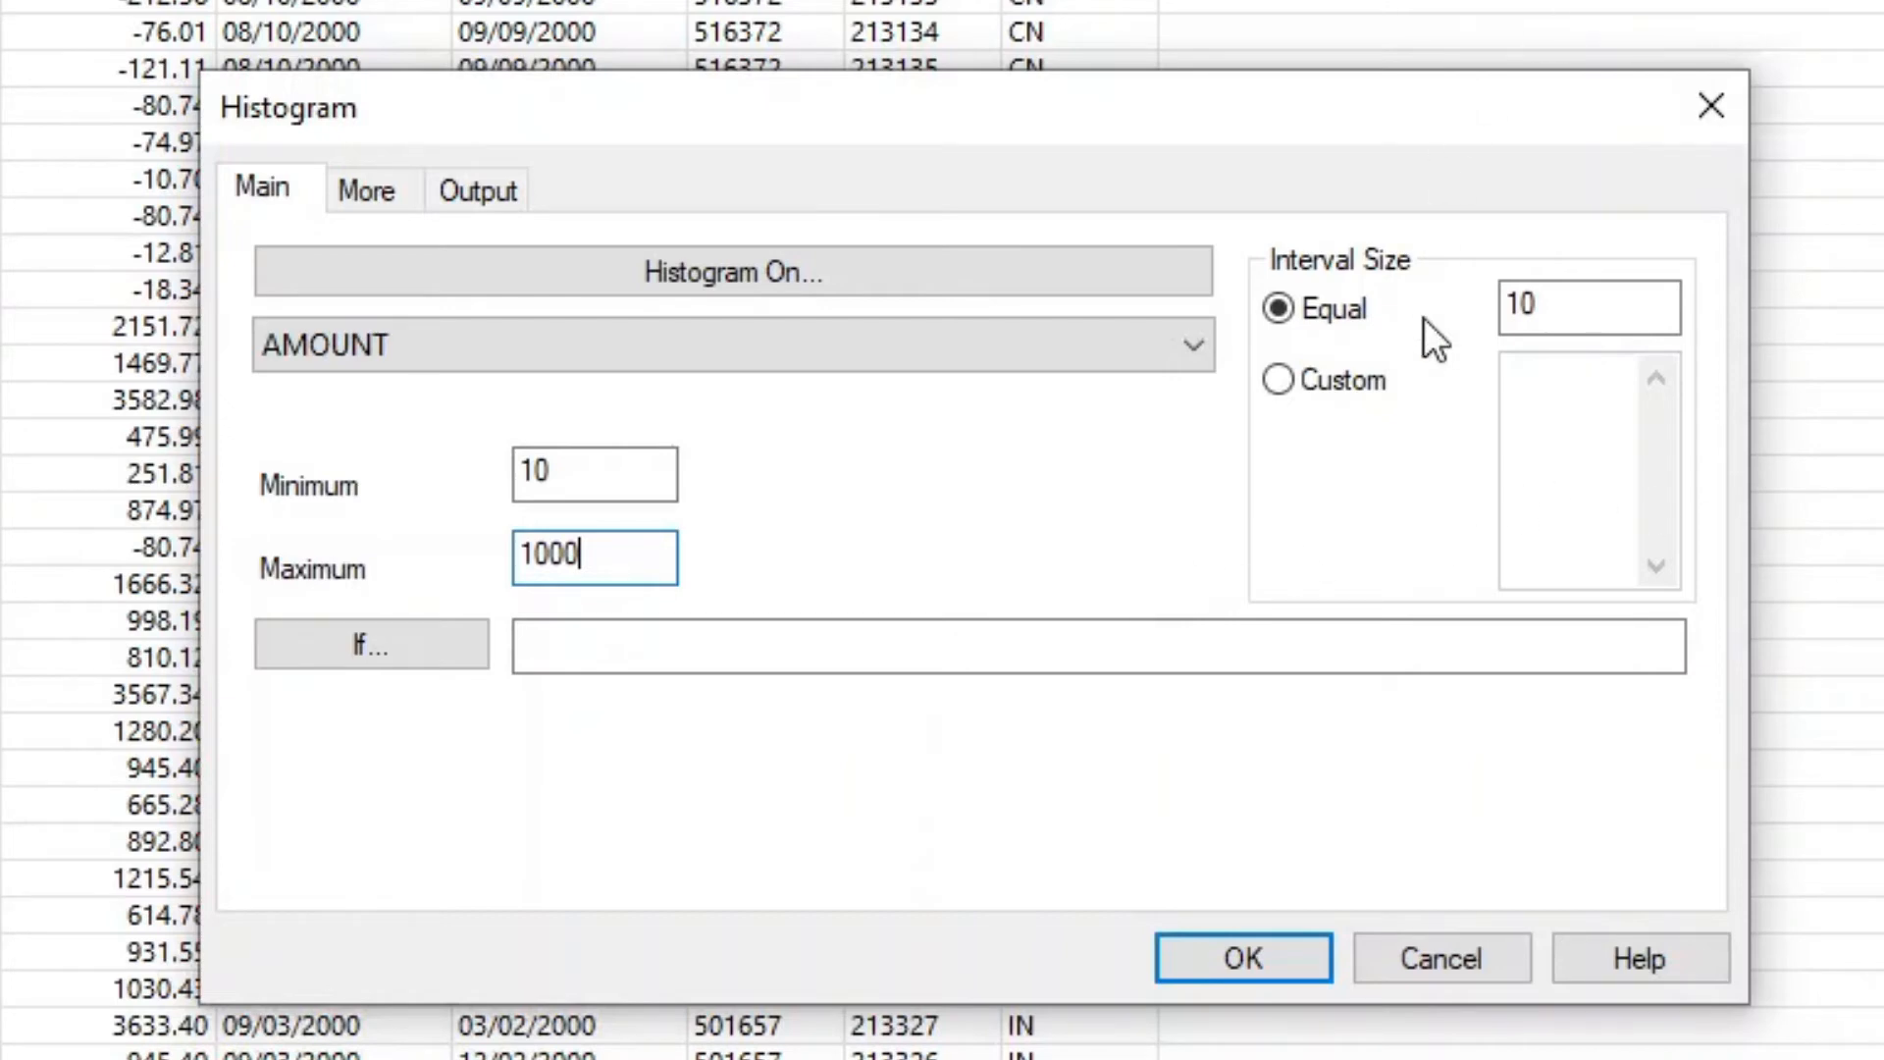
{"action": "left_click", "coordinate": [484, 192]}
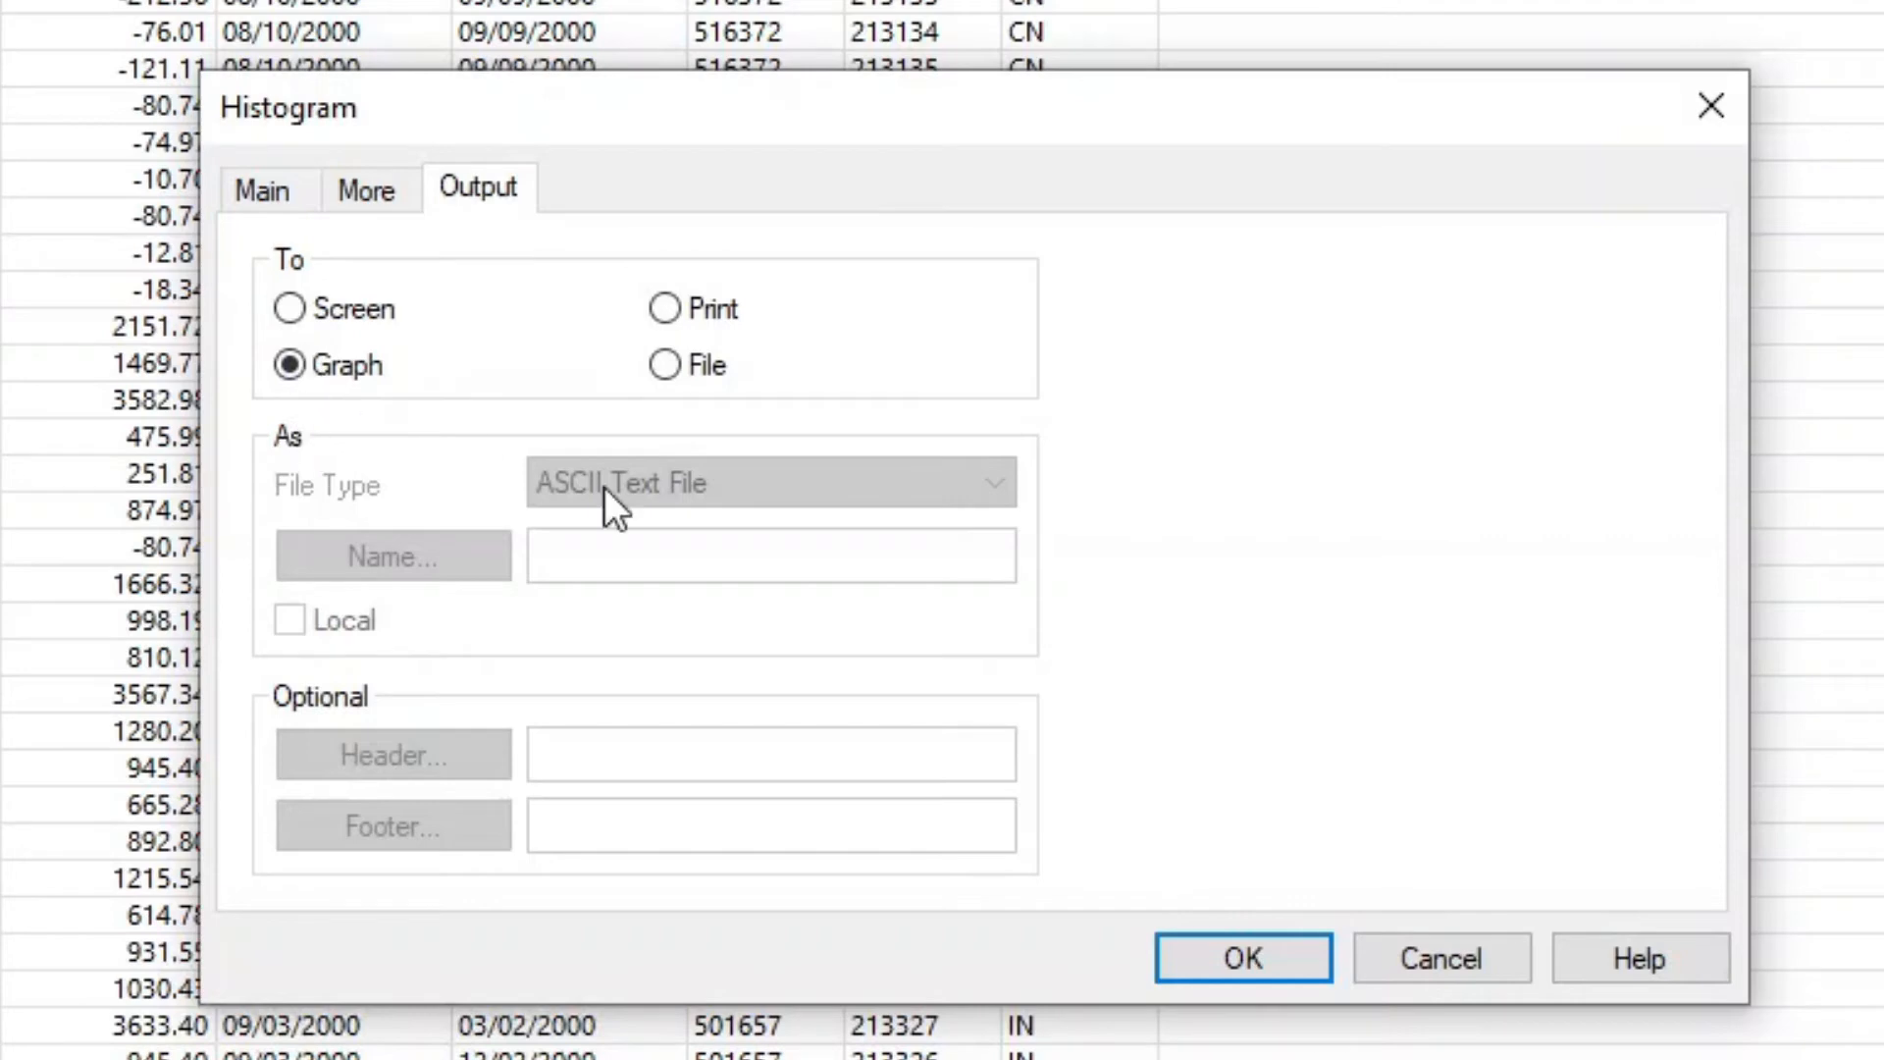
{"action": "left_click", "coordinate": [1238, 959]}
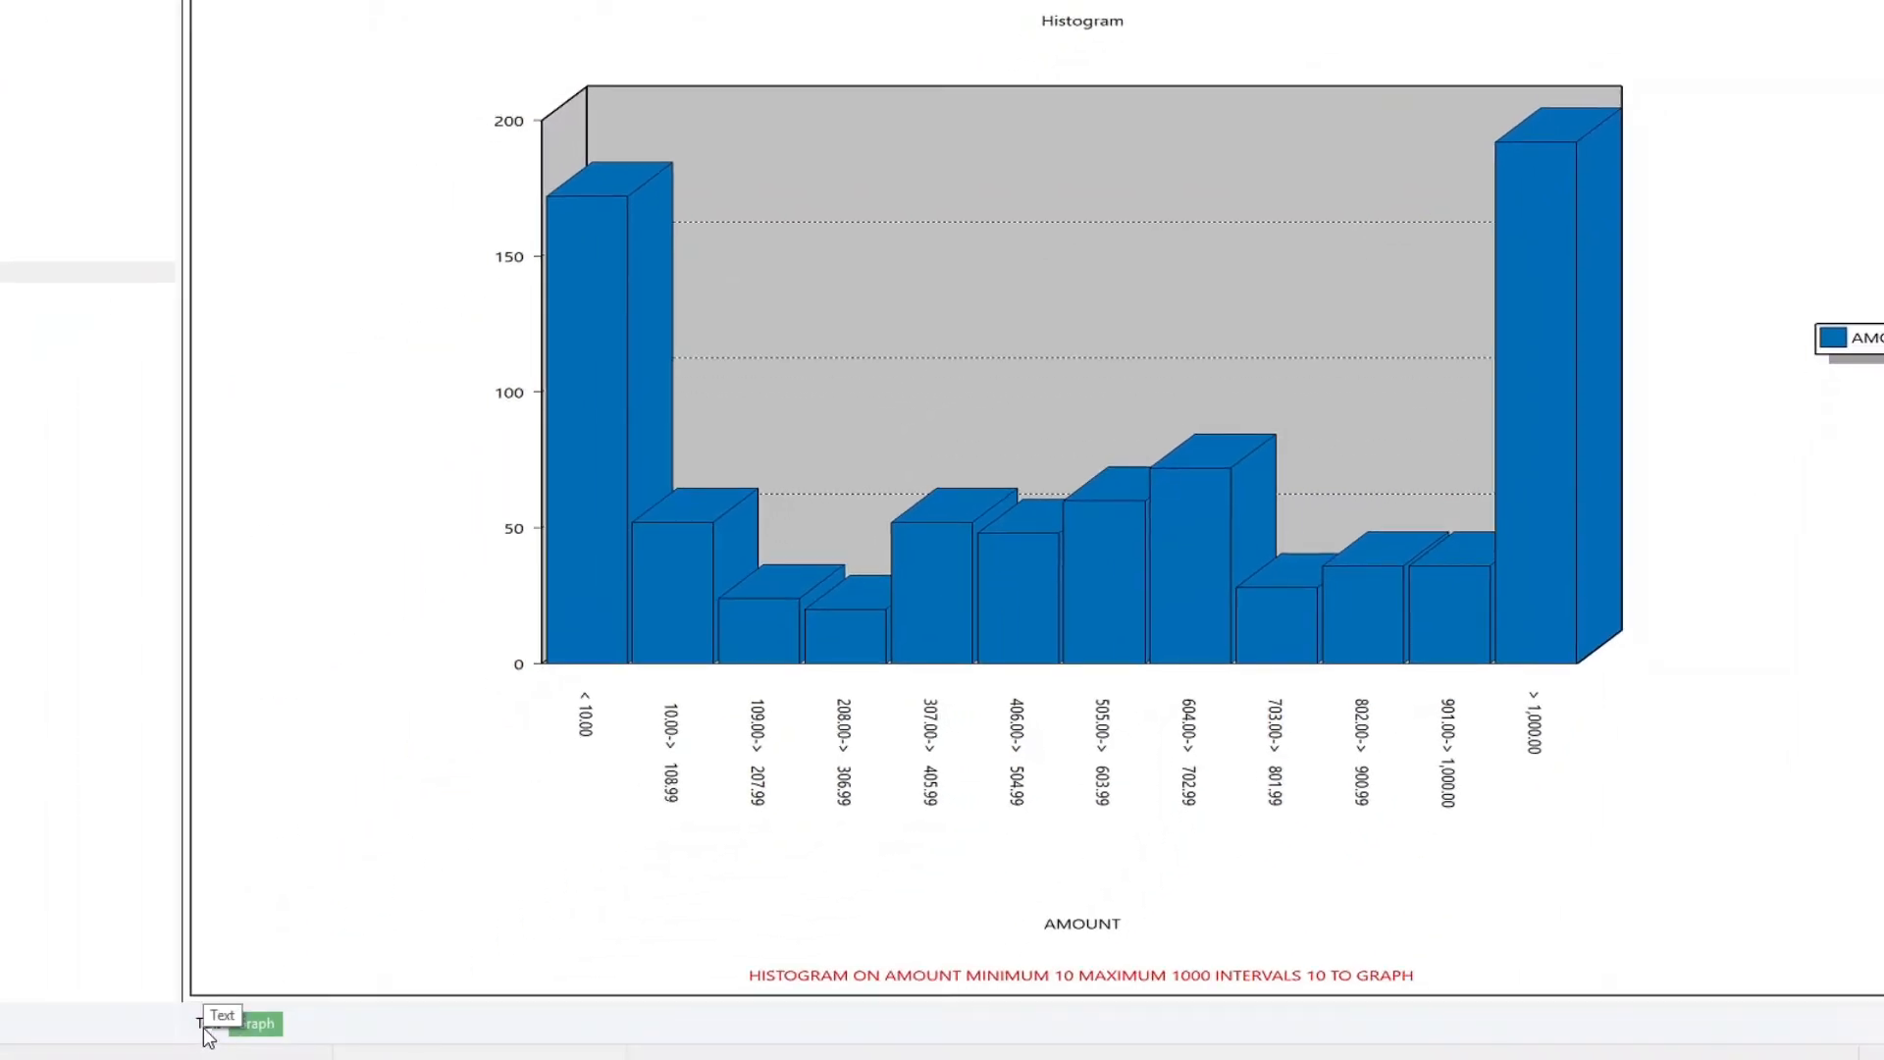
Step: Reopen the histogram command from its text result, change the field to TYPE and generate the graph
{"action": "left_click", "coordinate": [210, 1028]}
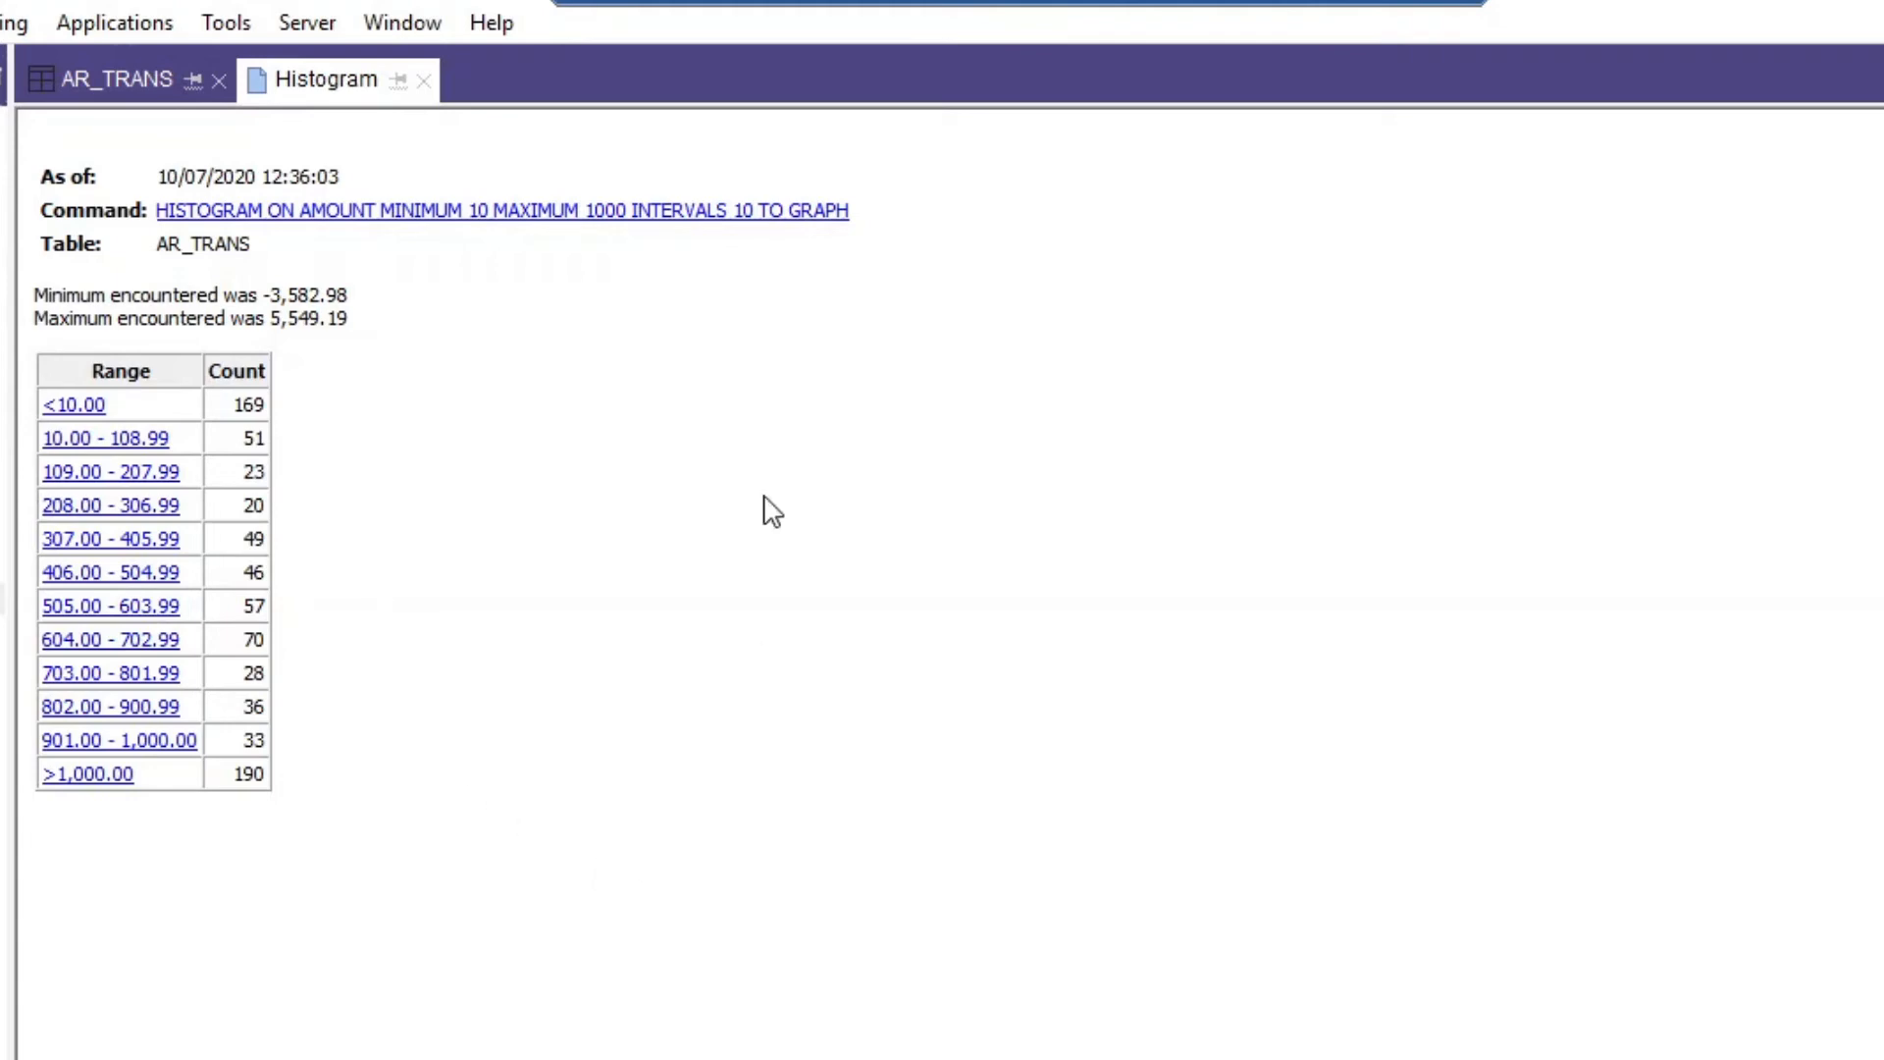
{"action": "left_click", "coordinate": [503, 210]}
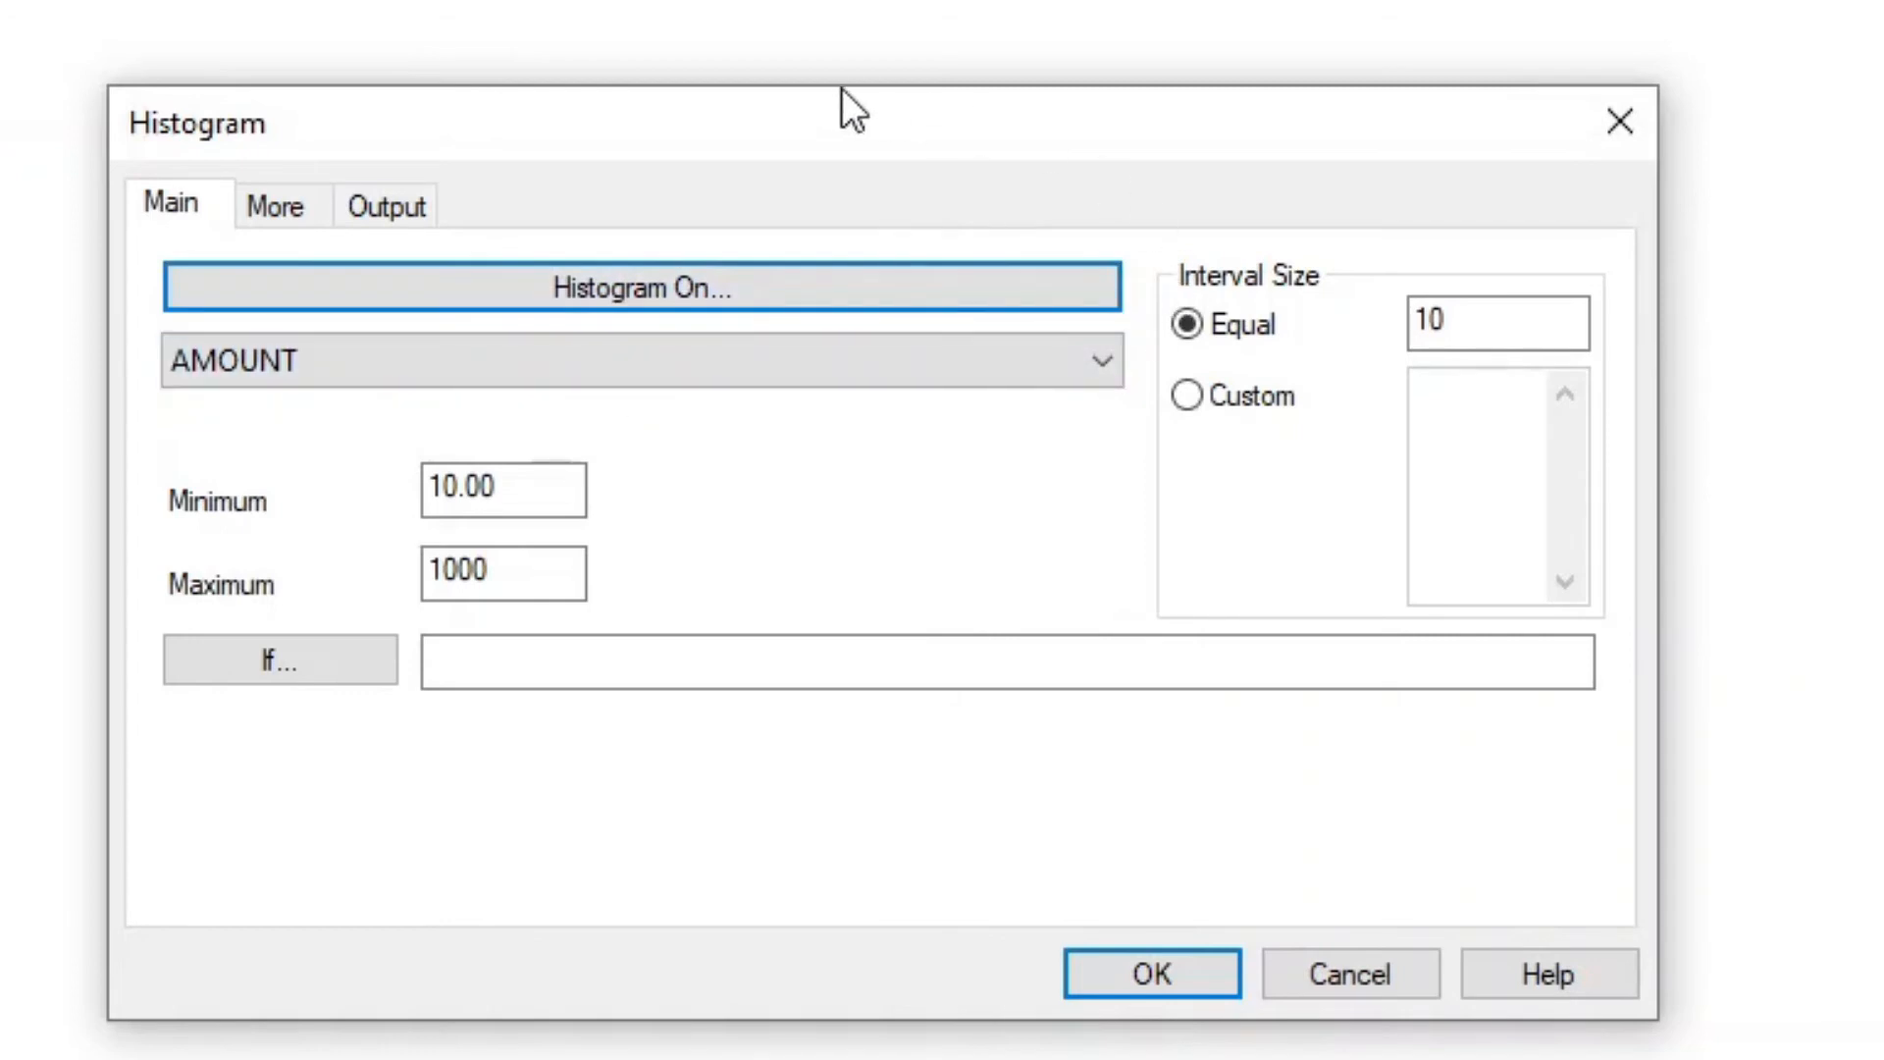
{"action": "left_click", "coordinate": [526, 357]}
{"action": "left_click", "coordinate": [530, 360]}
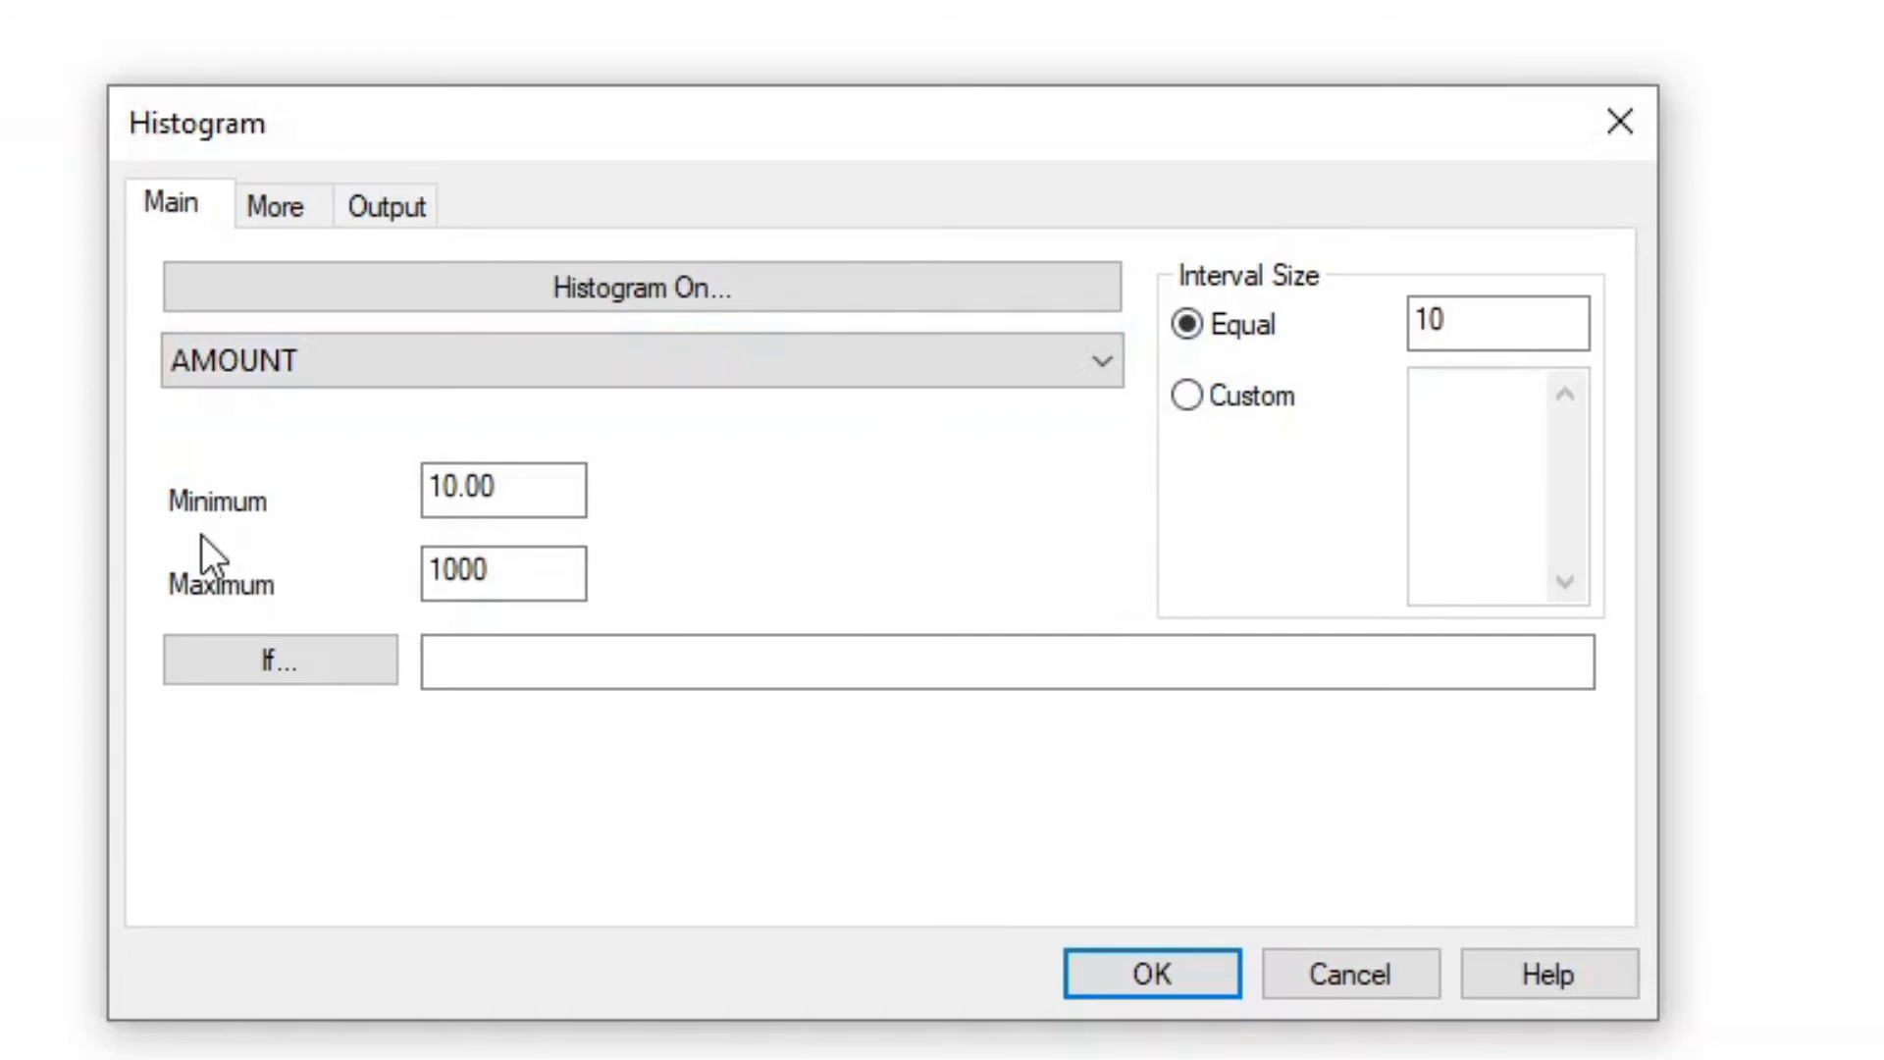
{"action": "left_click", "coordinate": [570, 371]}
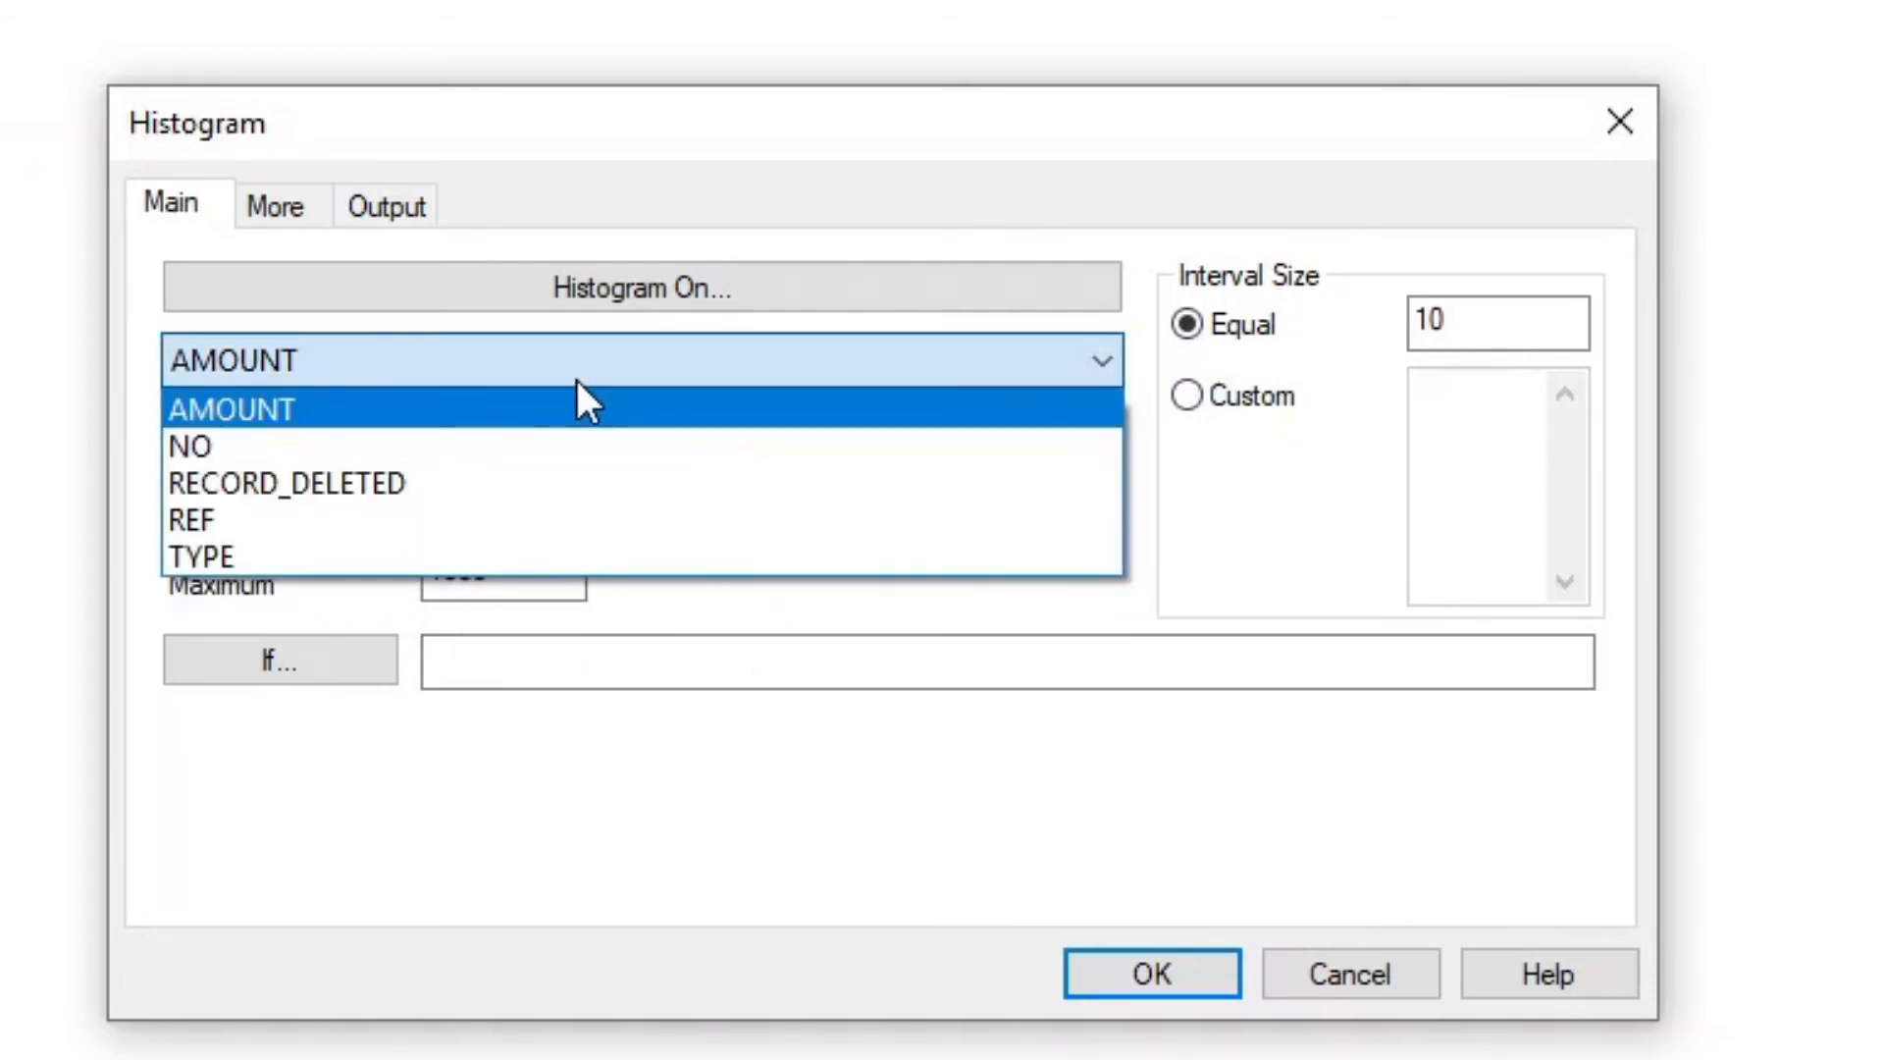
{"action": "left_click", "coordinate": [206, 557]}
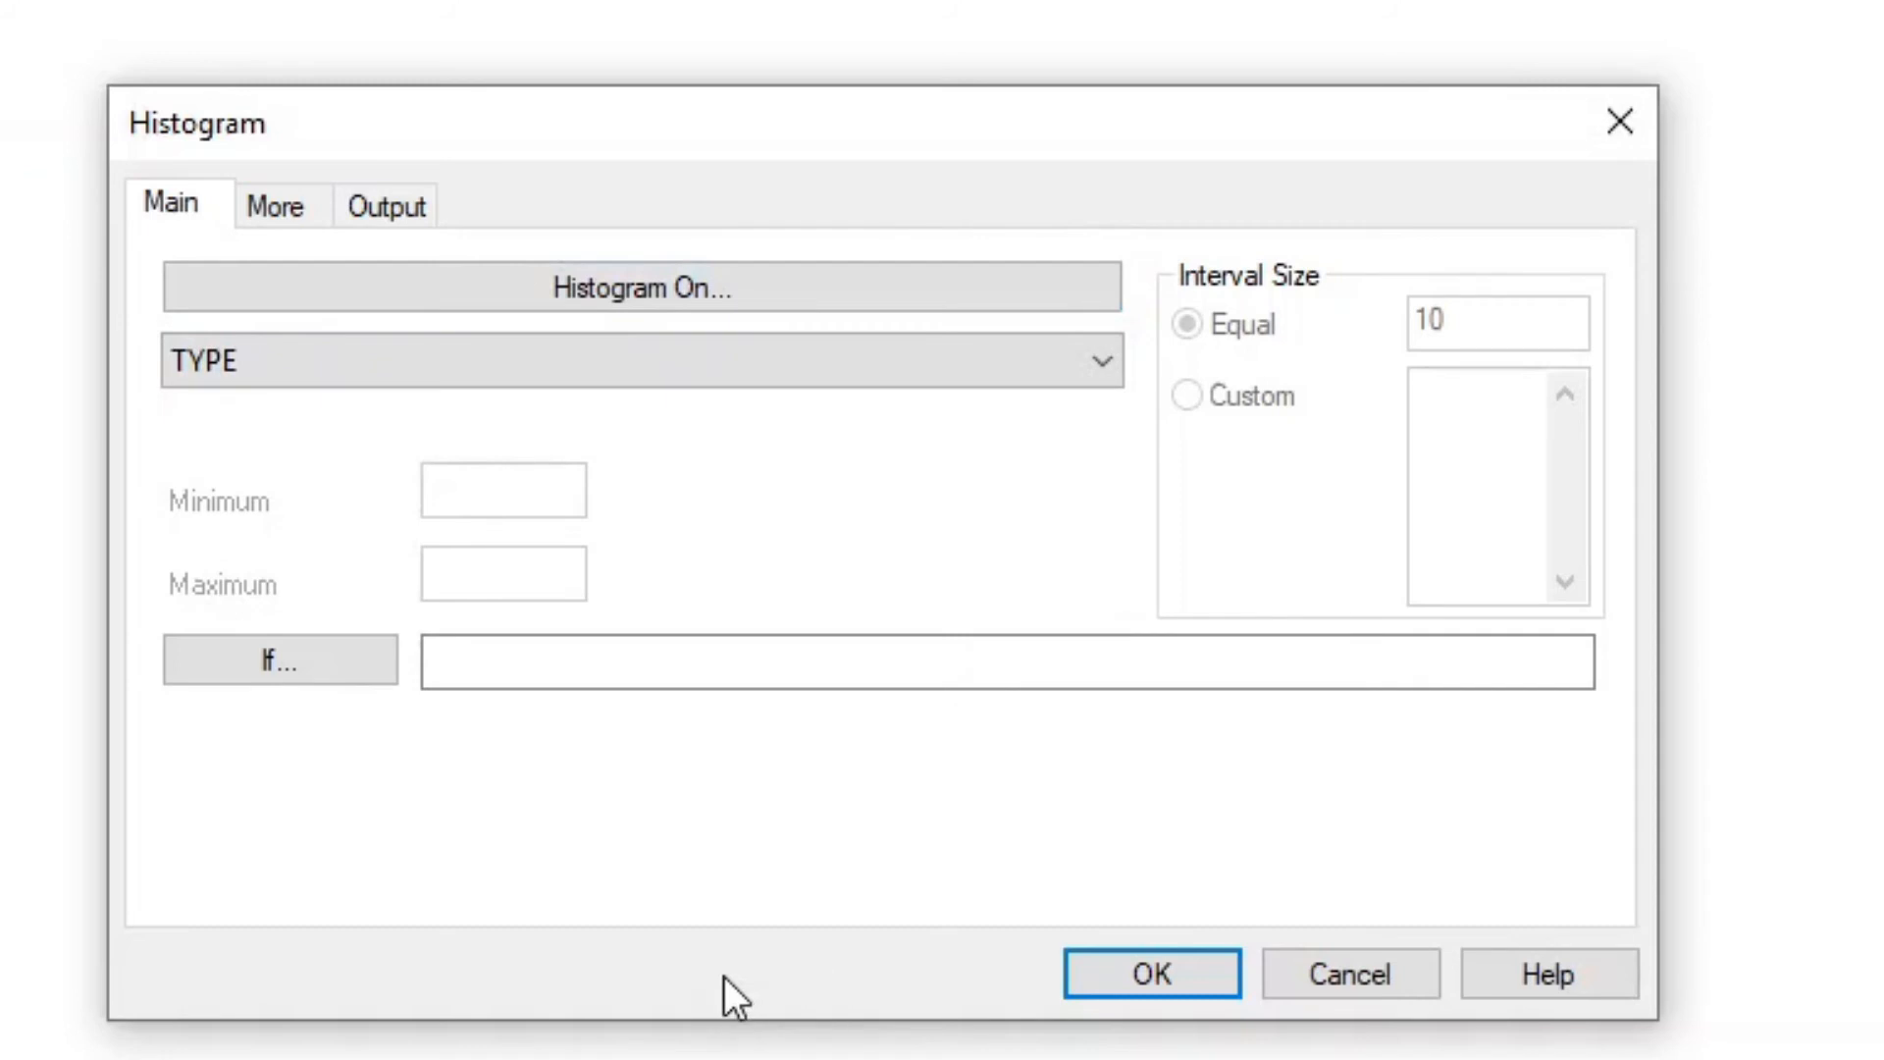
{"action": "left_click", "coordinate": [418, 204]}
{"action": "key", "text": "Return"}
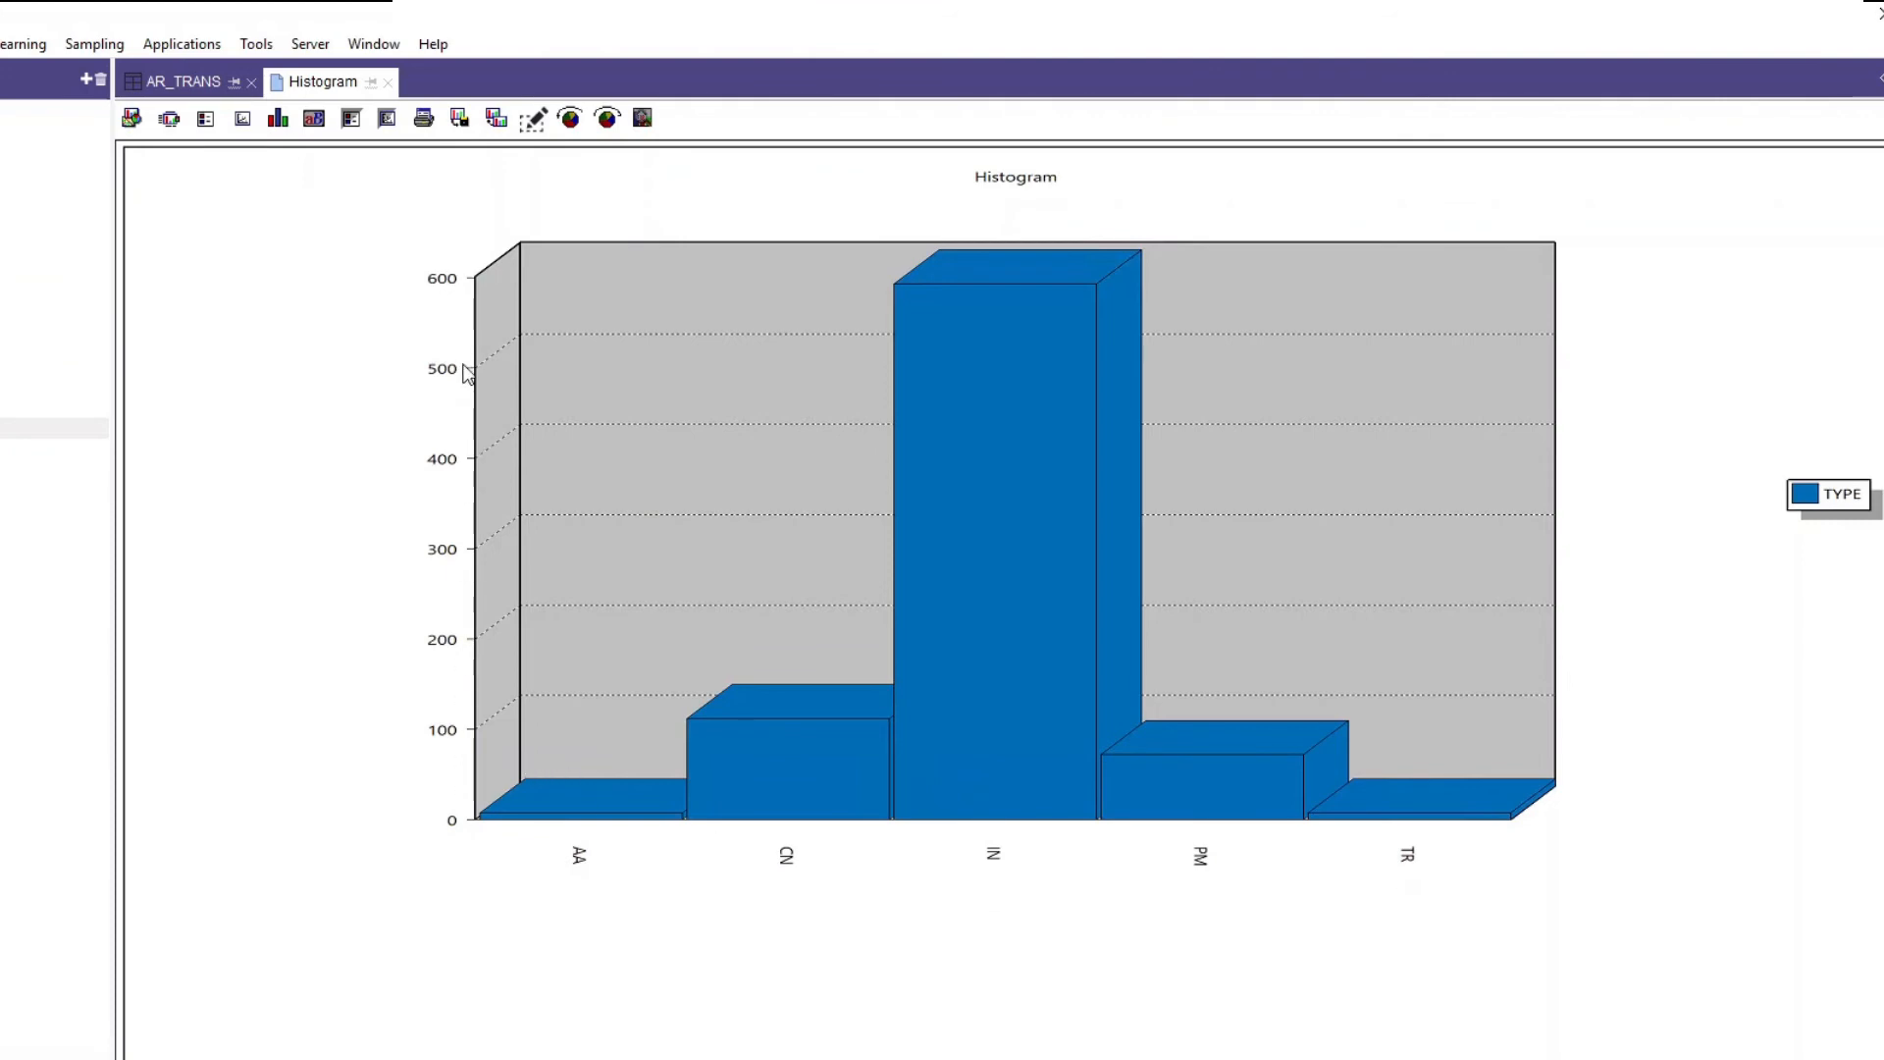
Step: Reopen the histogram command from the TYPE text result and change its field to AMOUNT
{"action": "left_click", "coordinate": [830, 753]}
{"action": "left_click", "coordinate": [1198, 769]}
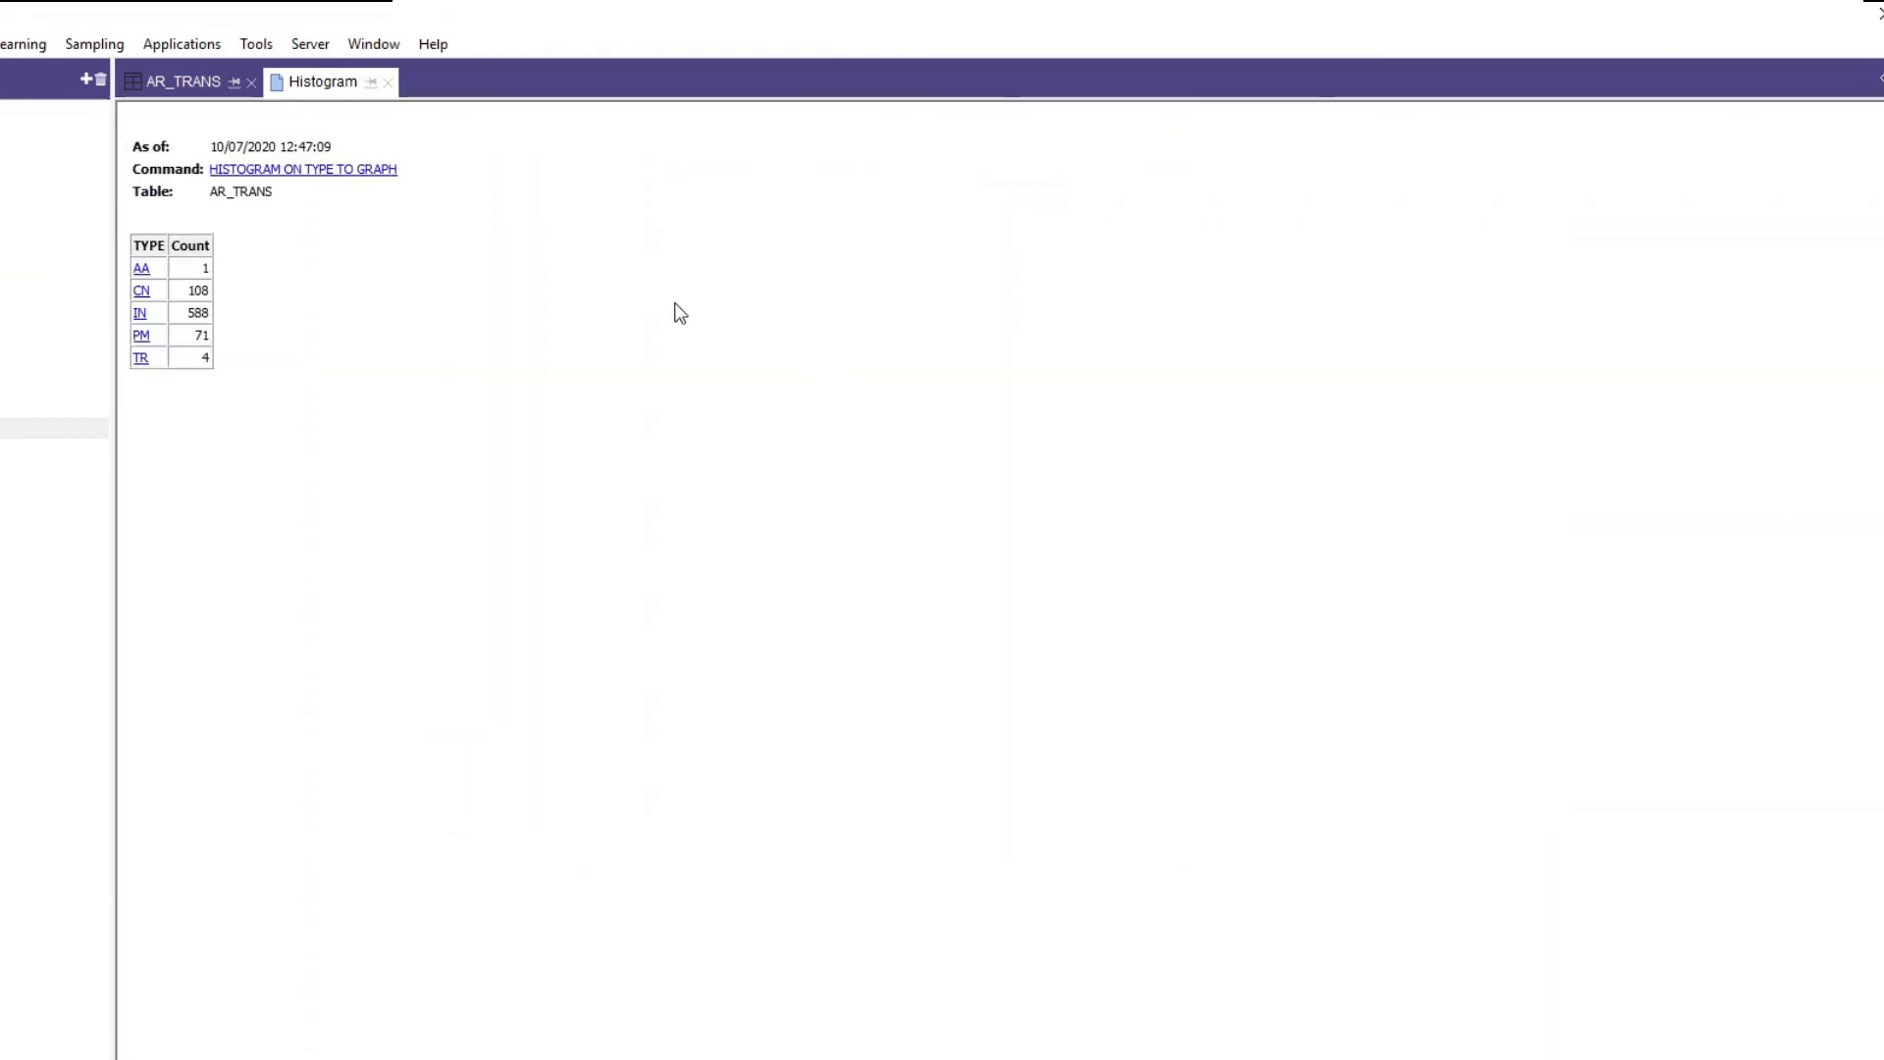
{"action": "left_click", "coordinate": [295, 171]}
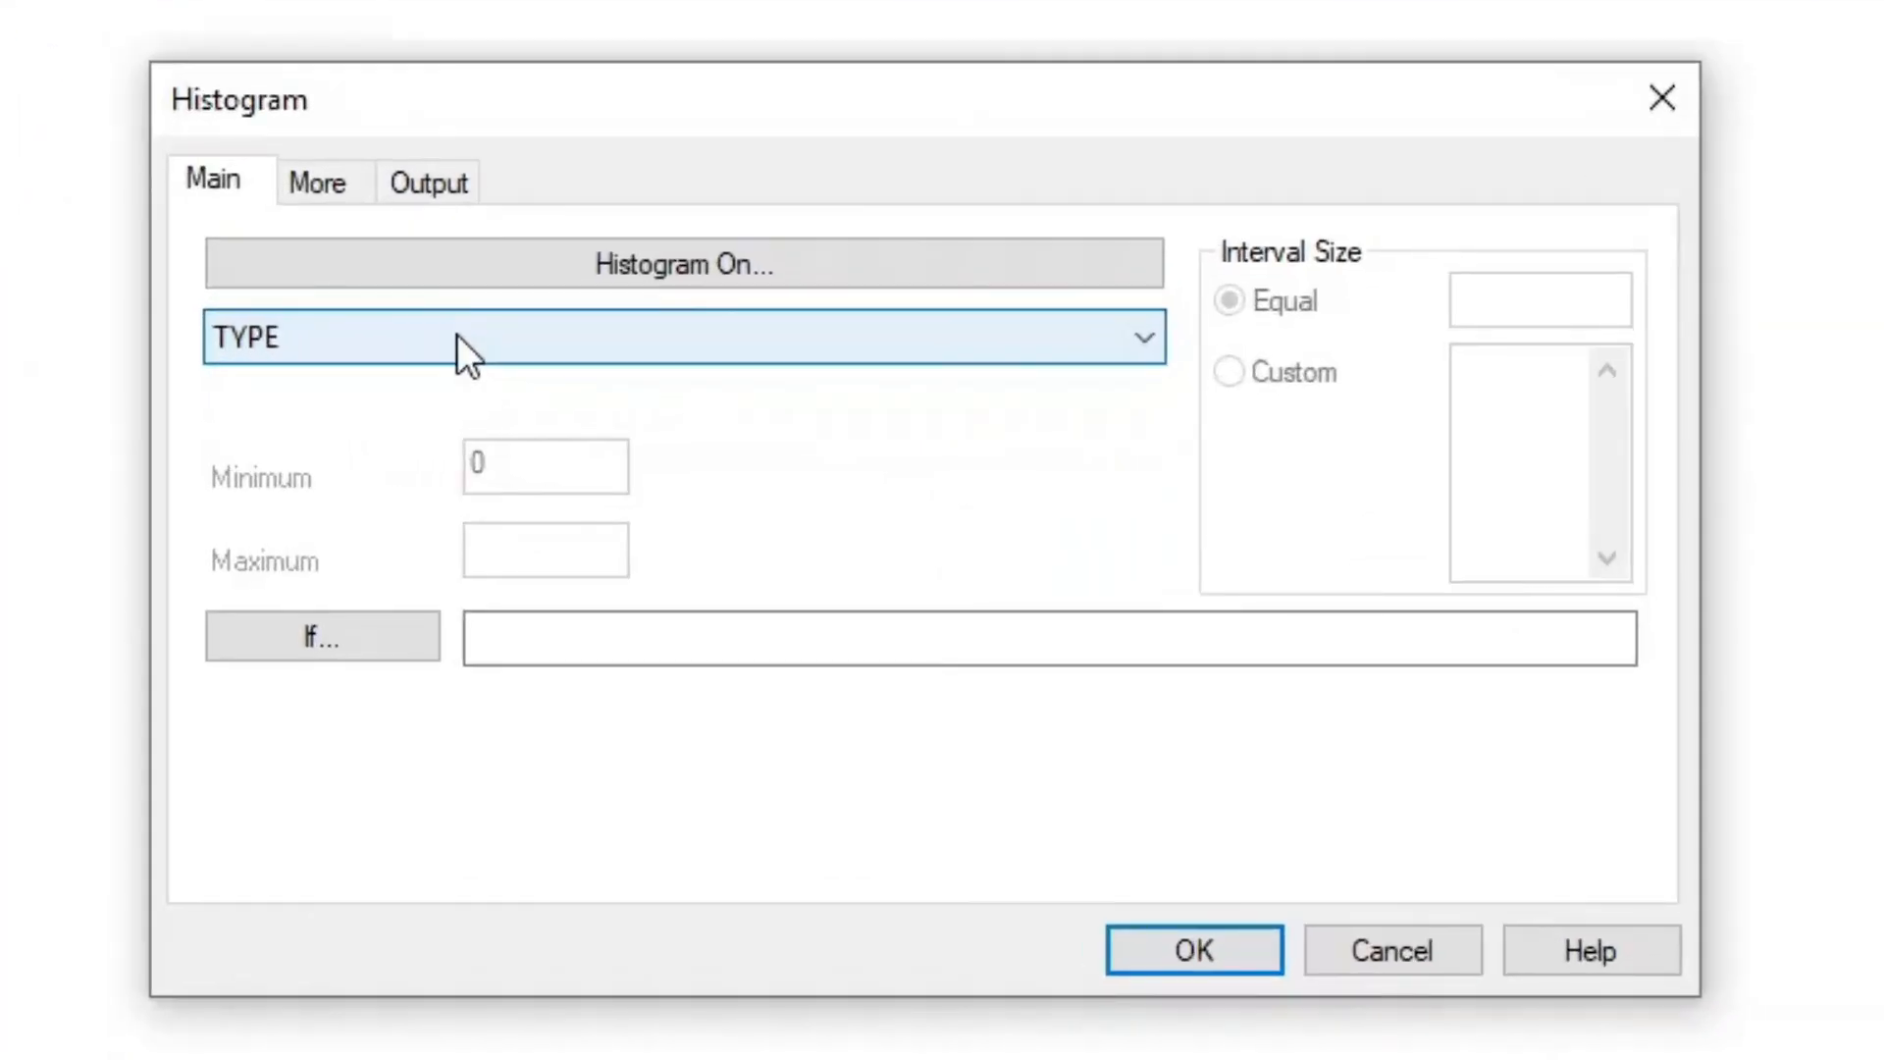
{"action": "left_click", "coordinate": [482, 386]}
{"action": "left_click", "coordinate": [482, 386]}
{"action": "left_click", "coordinate": [457, 335]}
{"action": "left_click", "coordinate": [457, 334]}
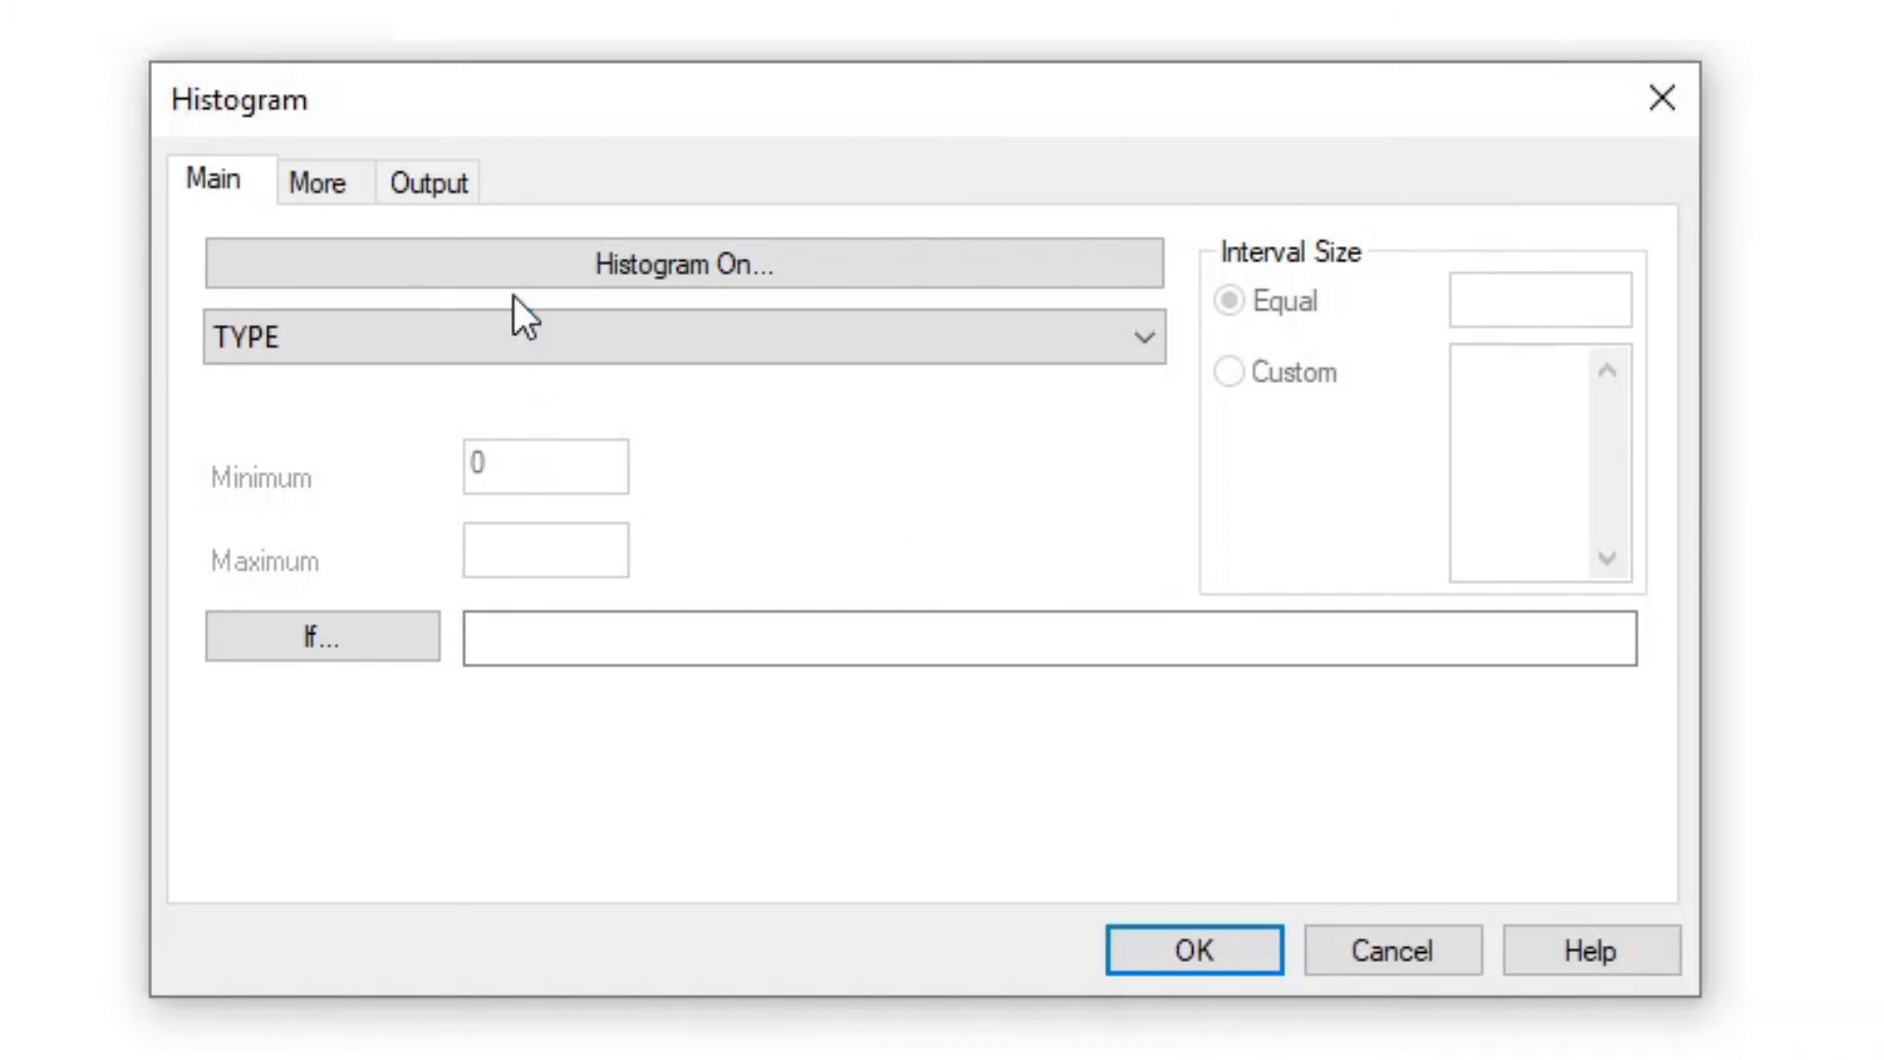
{"action": "left_click", "coordinate": [532, 339]}
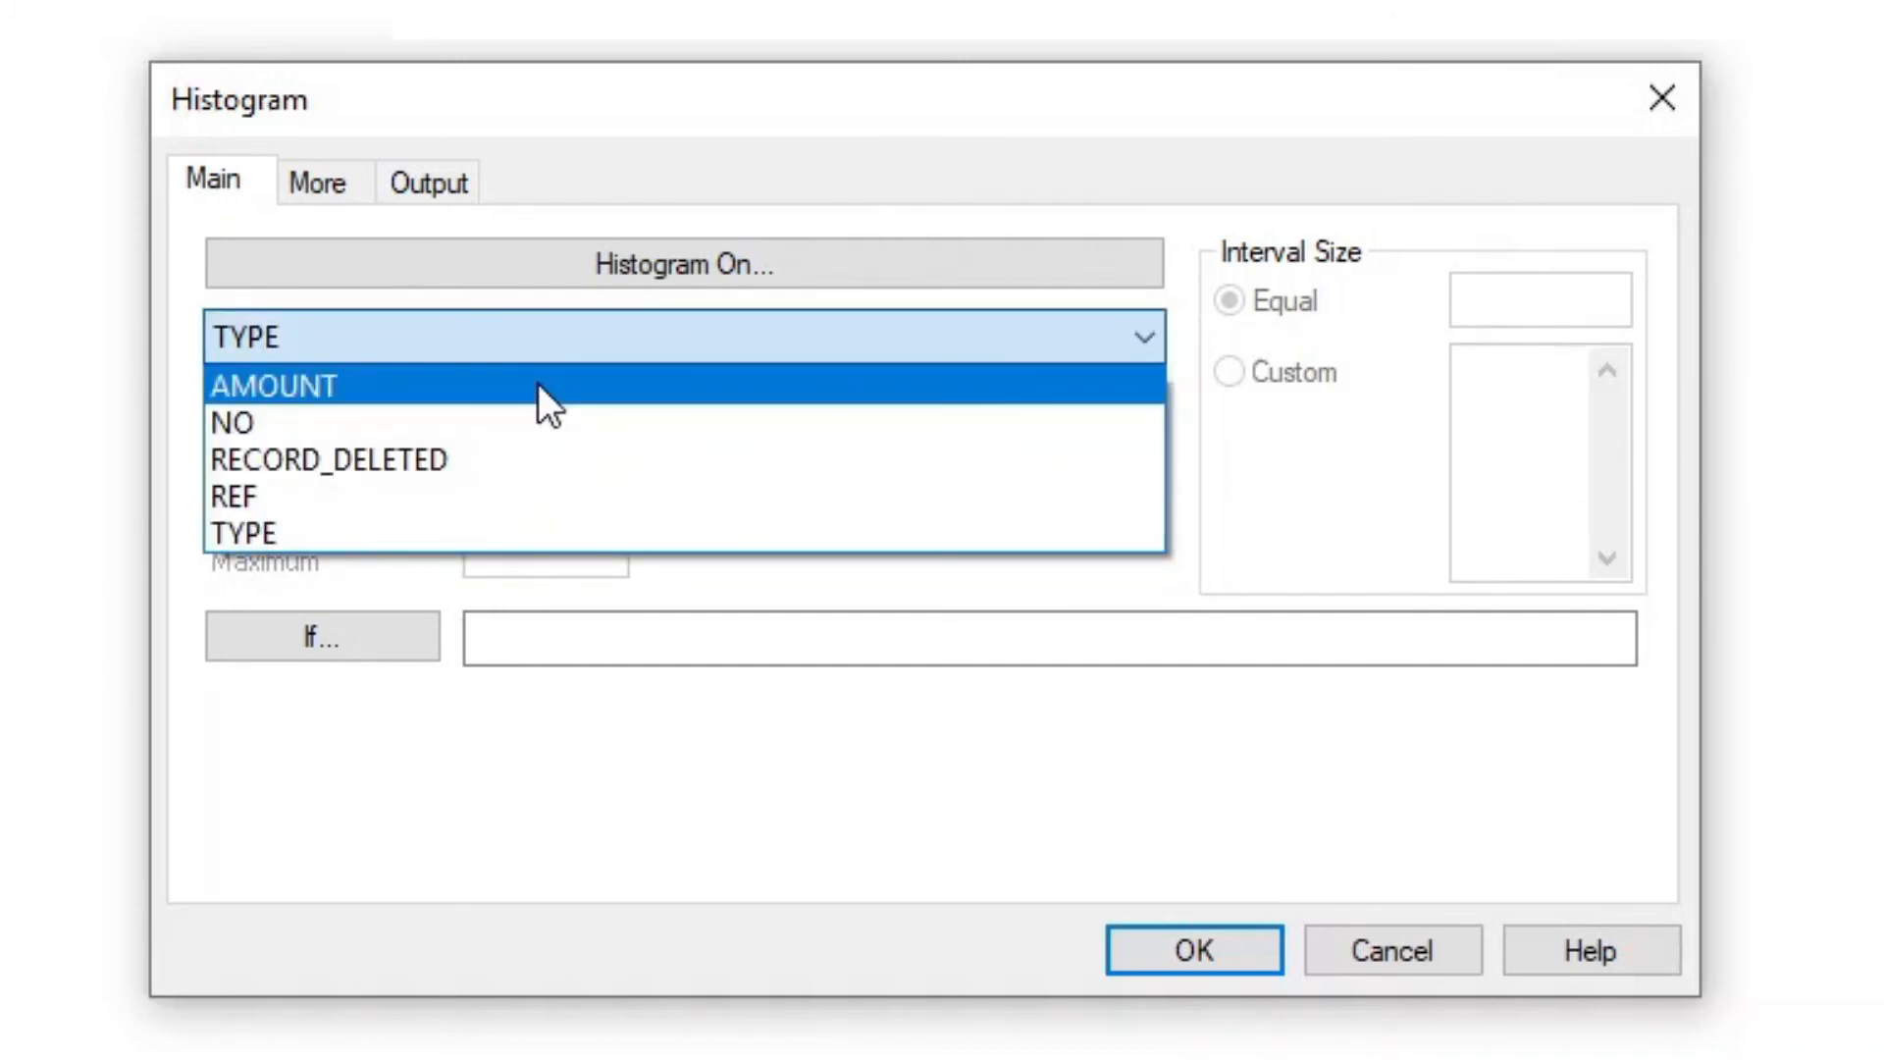
{"action": "left_click", "coordinate": [538, 385]}
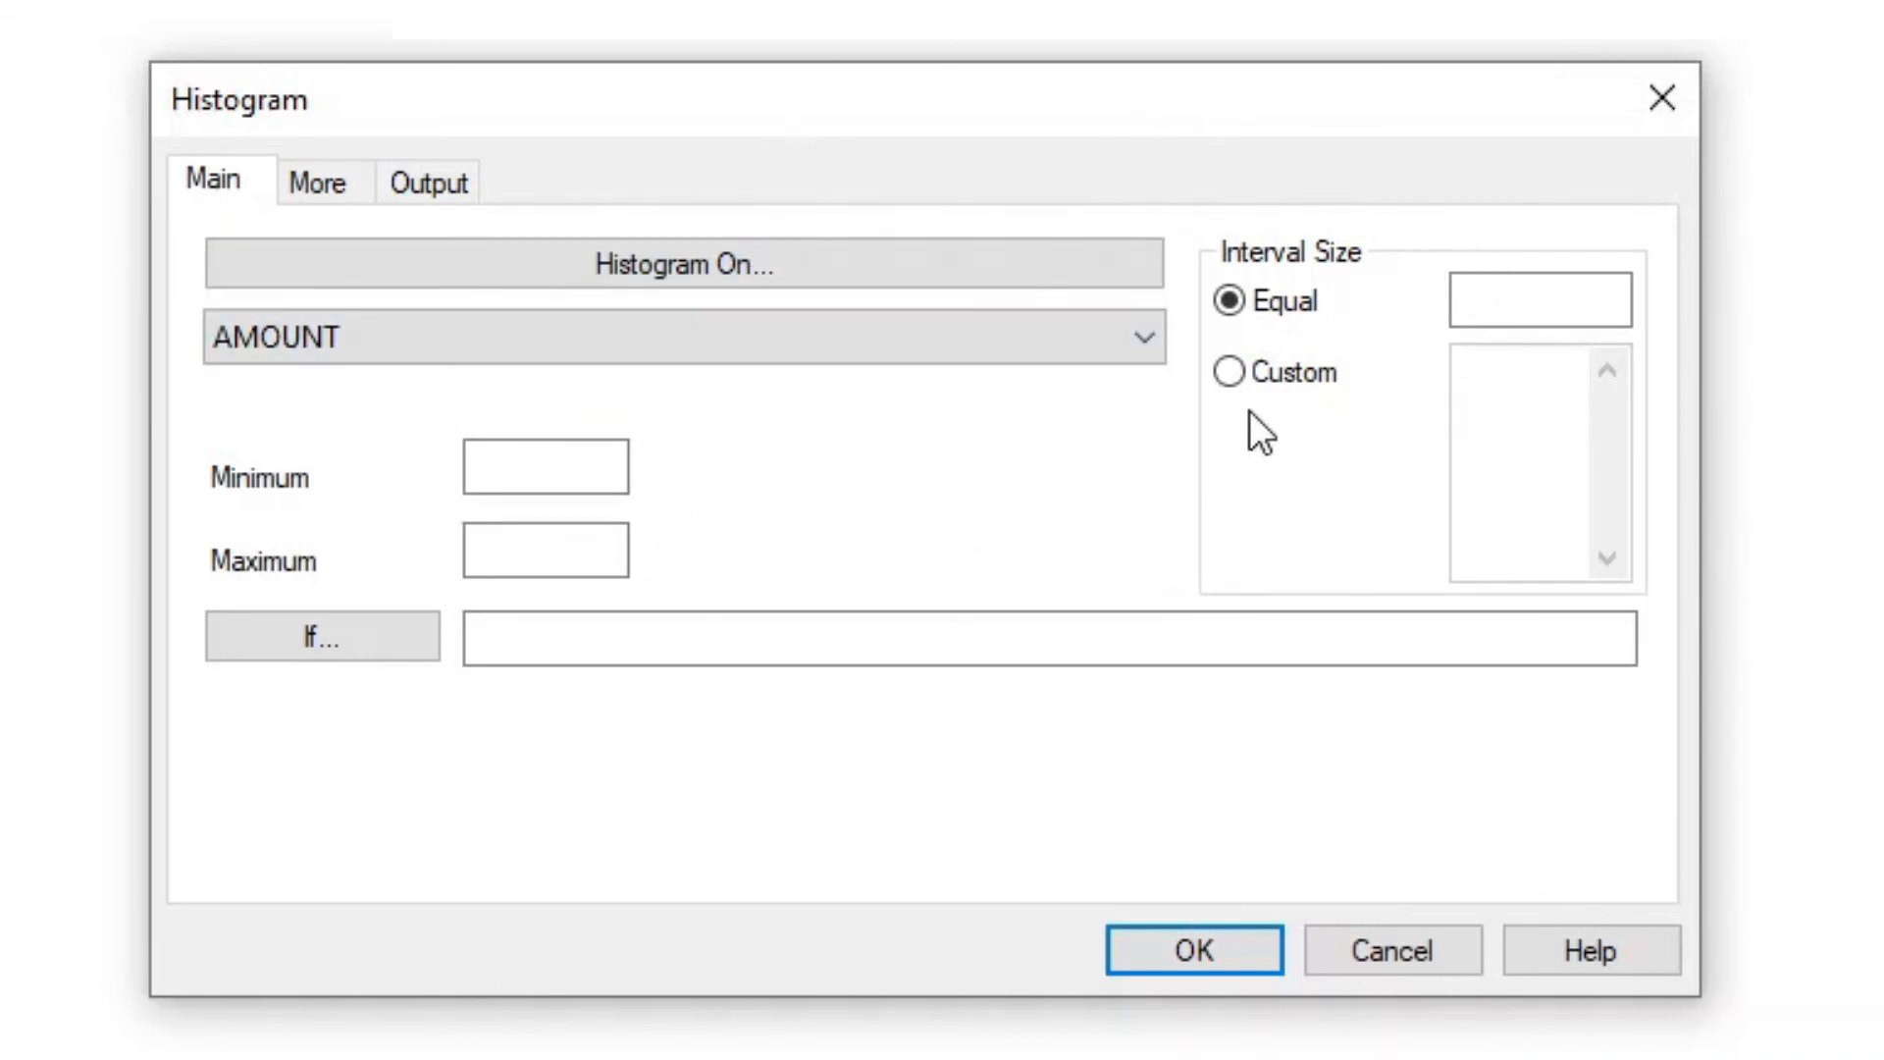
Step: Set custom histogram intervals of 10, 100 and 1000 for AMOUNT and generate the graph
{"action": "left_click", "coordinate": [1234, 371]}
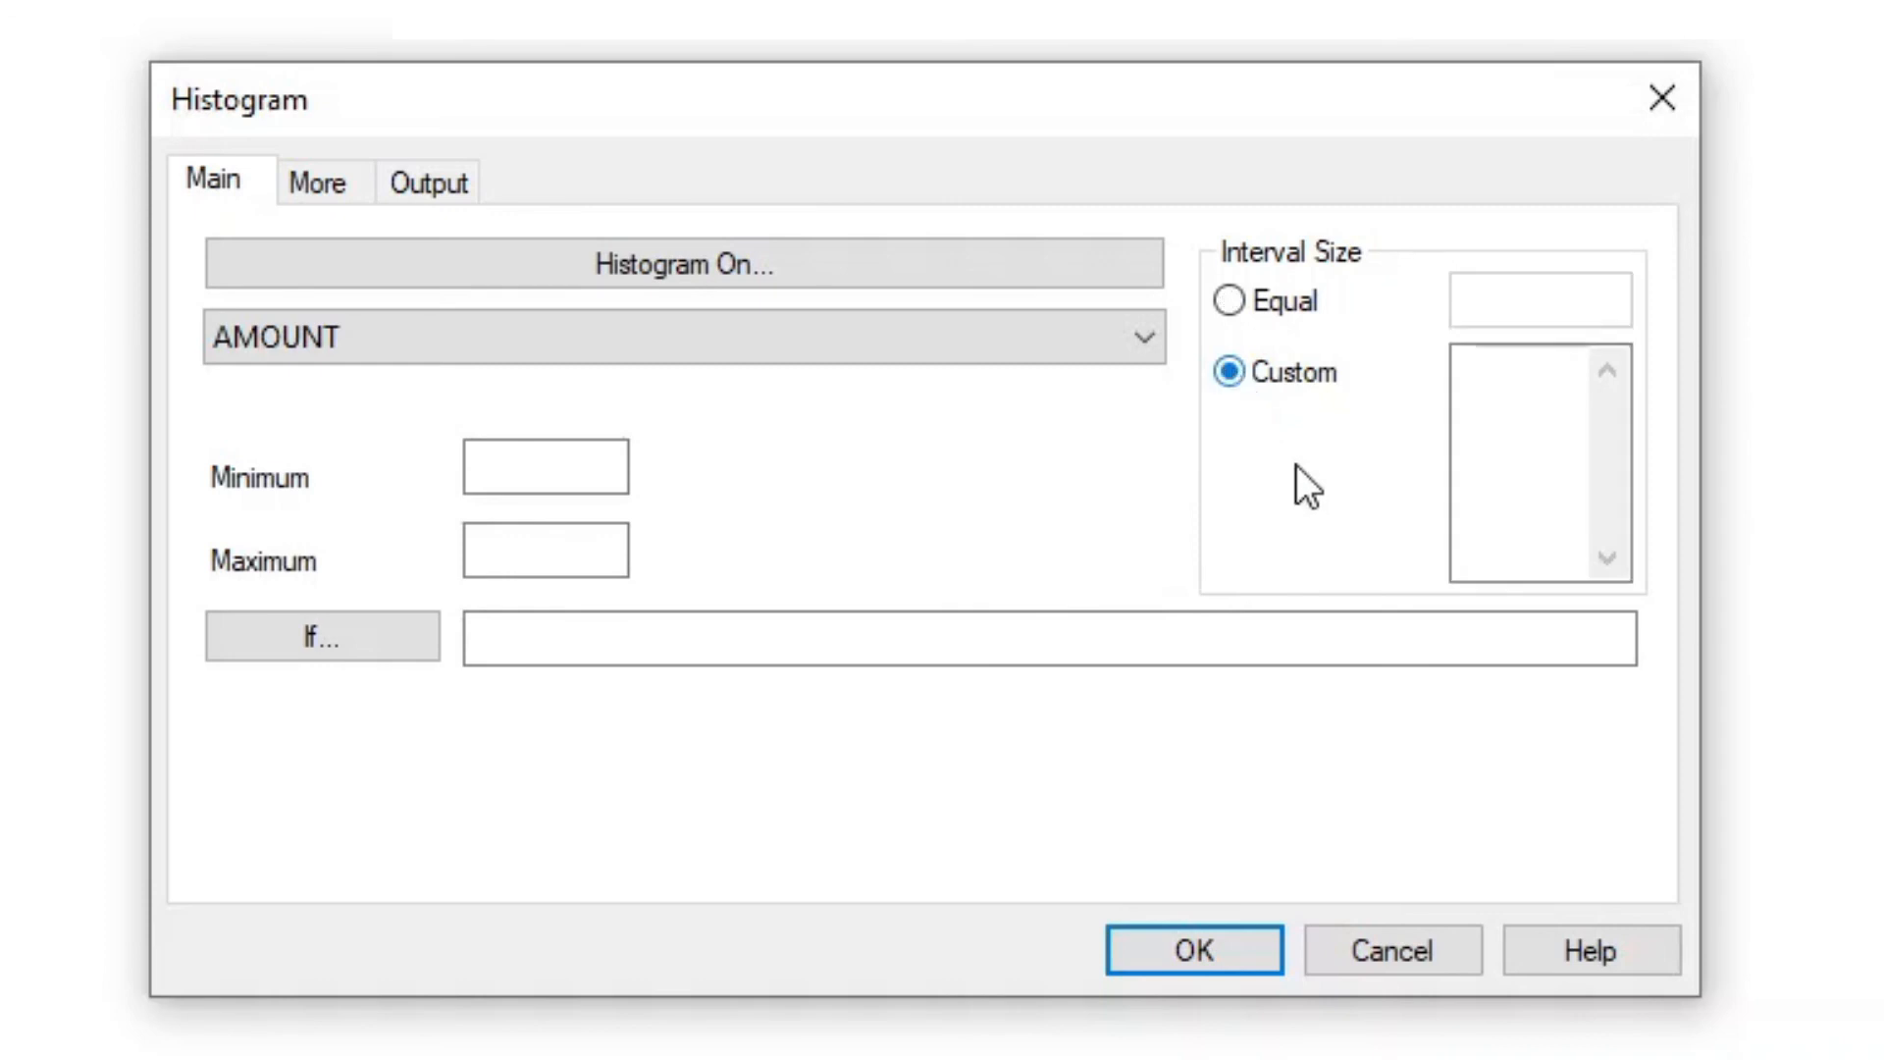
{"action": "left_click", "coordinate": [1501, 396]}
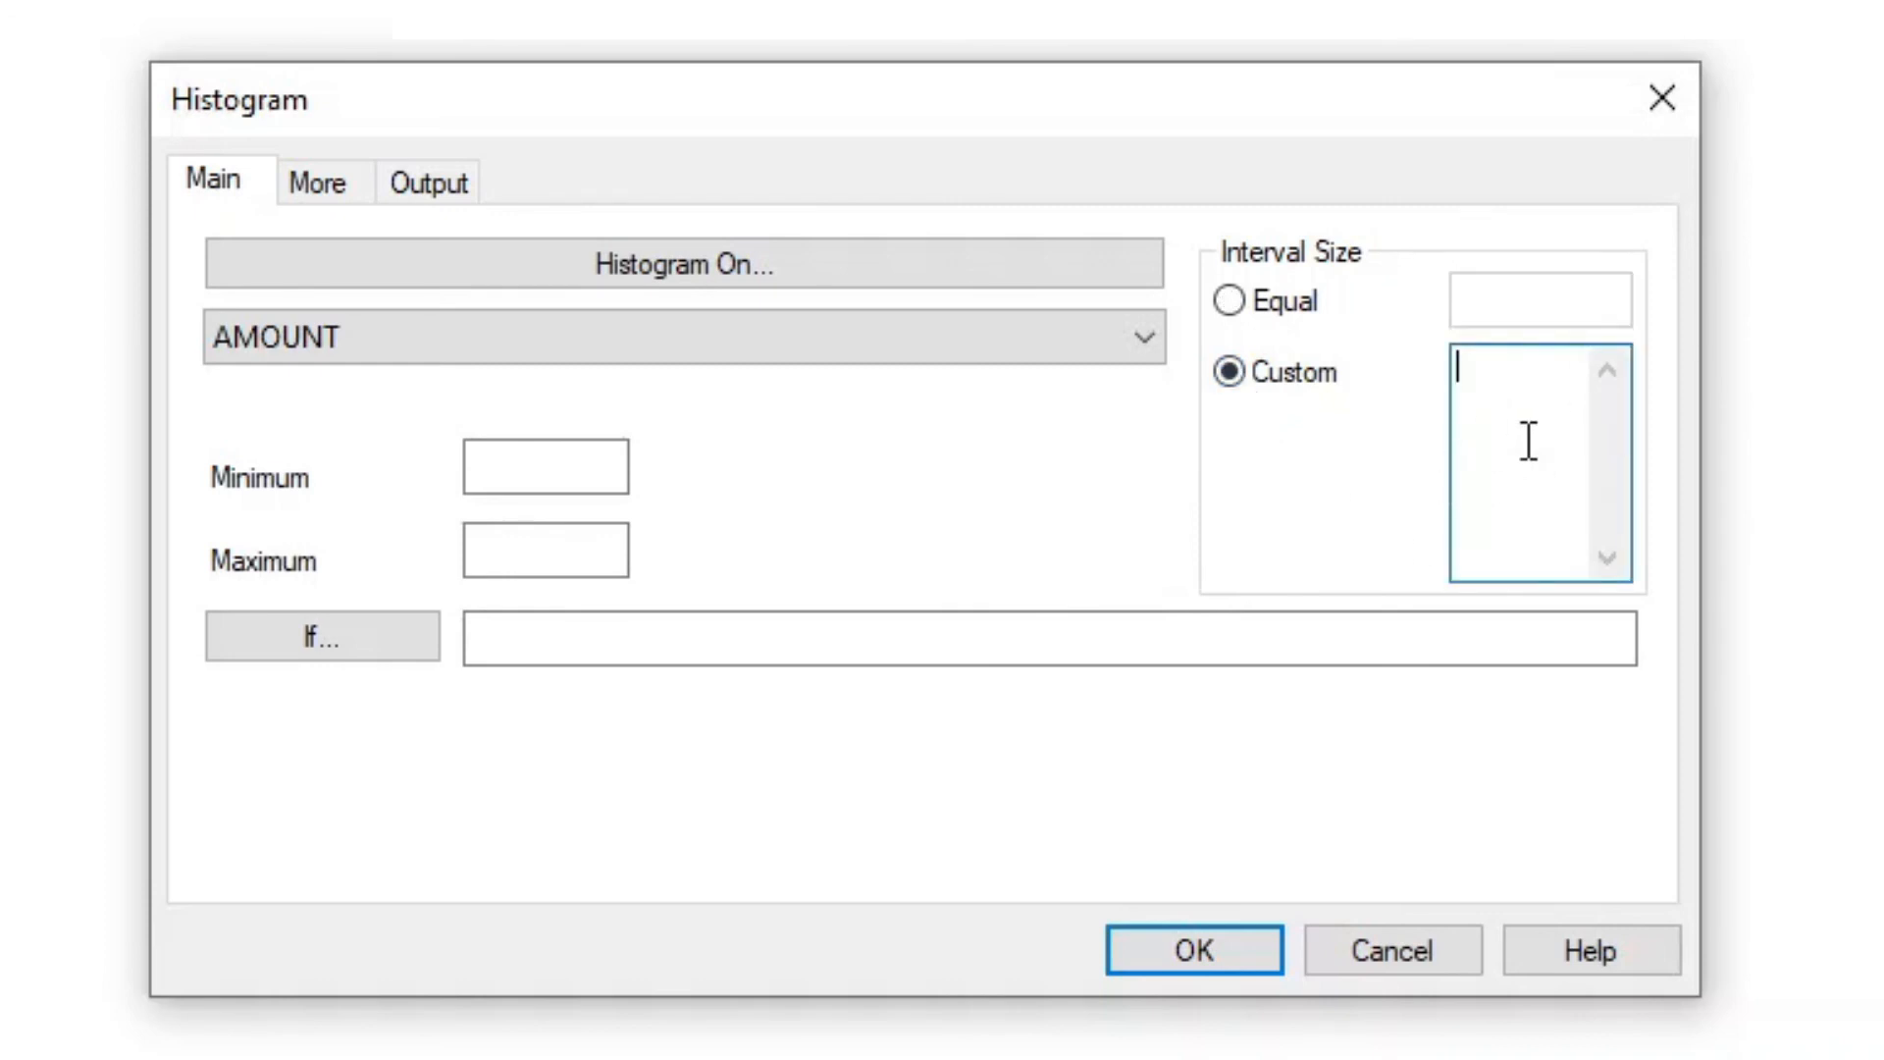
{"action": "type", "text": "10"}
{"action": "key", "text": "Return"}
{"action": "type", "text": "100"}
{"action": "key", "text": "Return"}
{"action": "type", "text": "1000"}
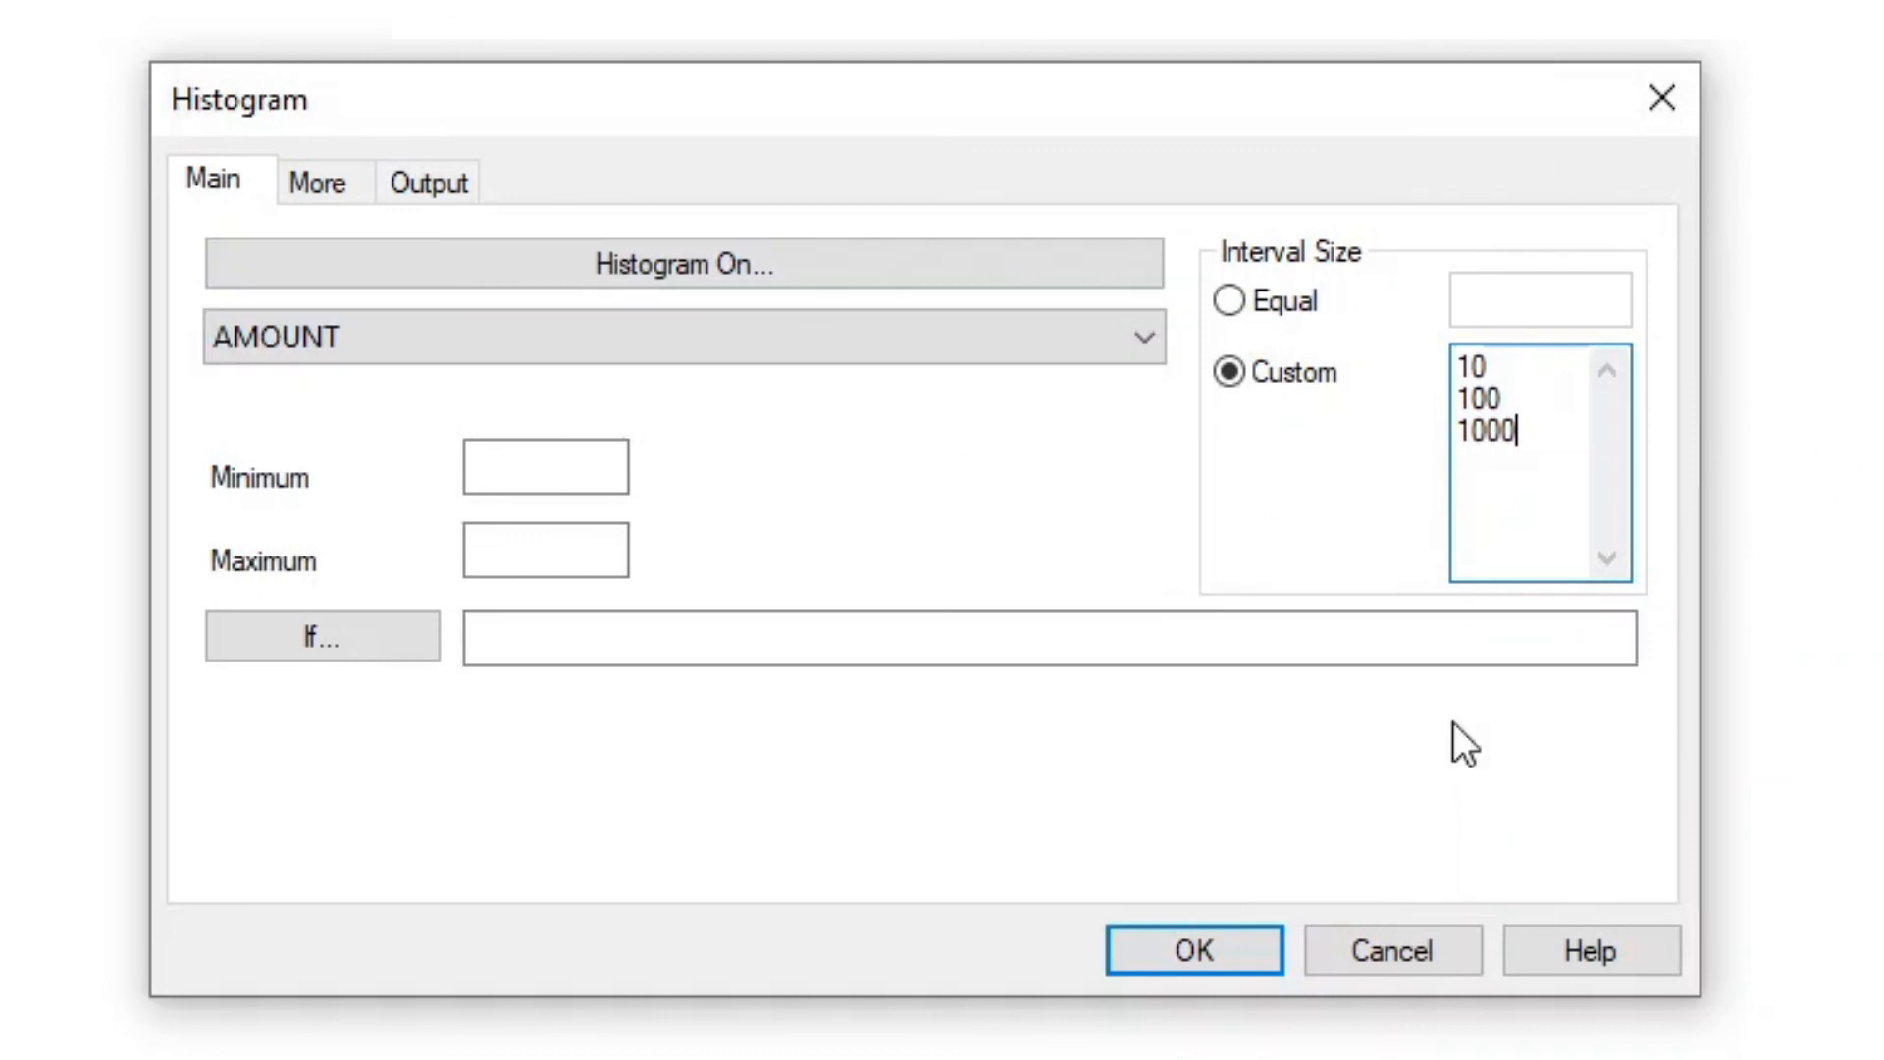
{"action": "left_click", "coordinate": [459, 197]}
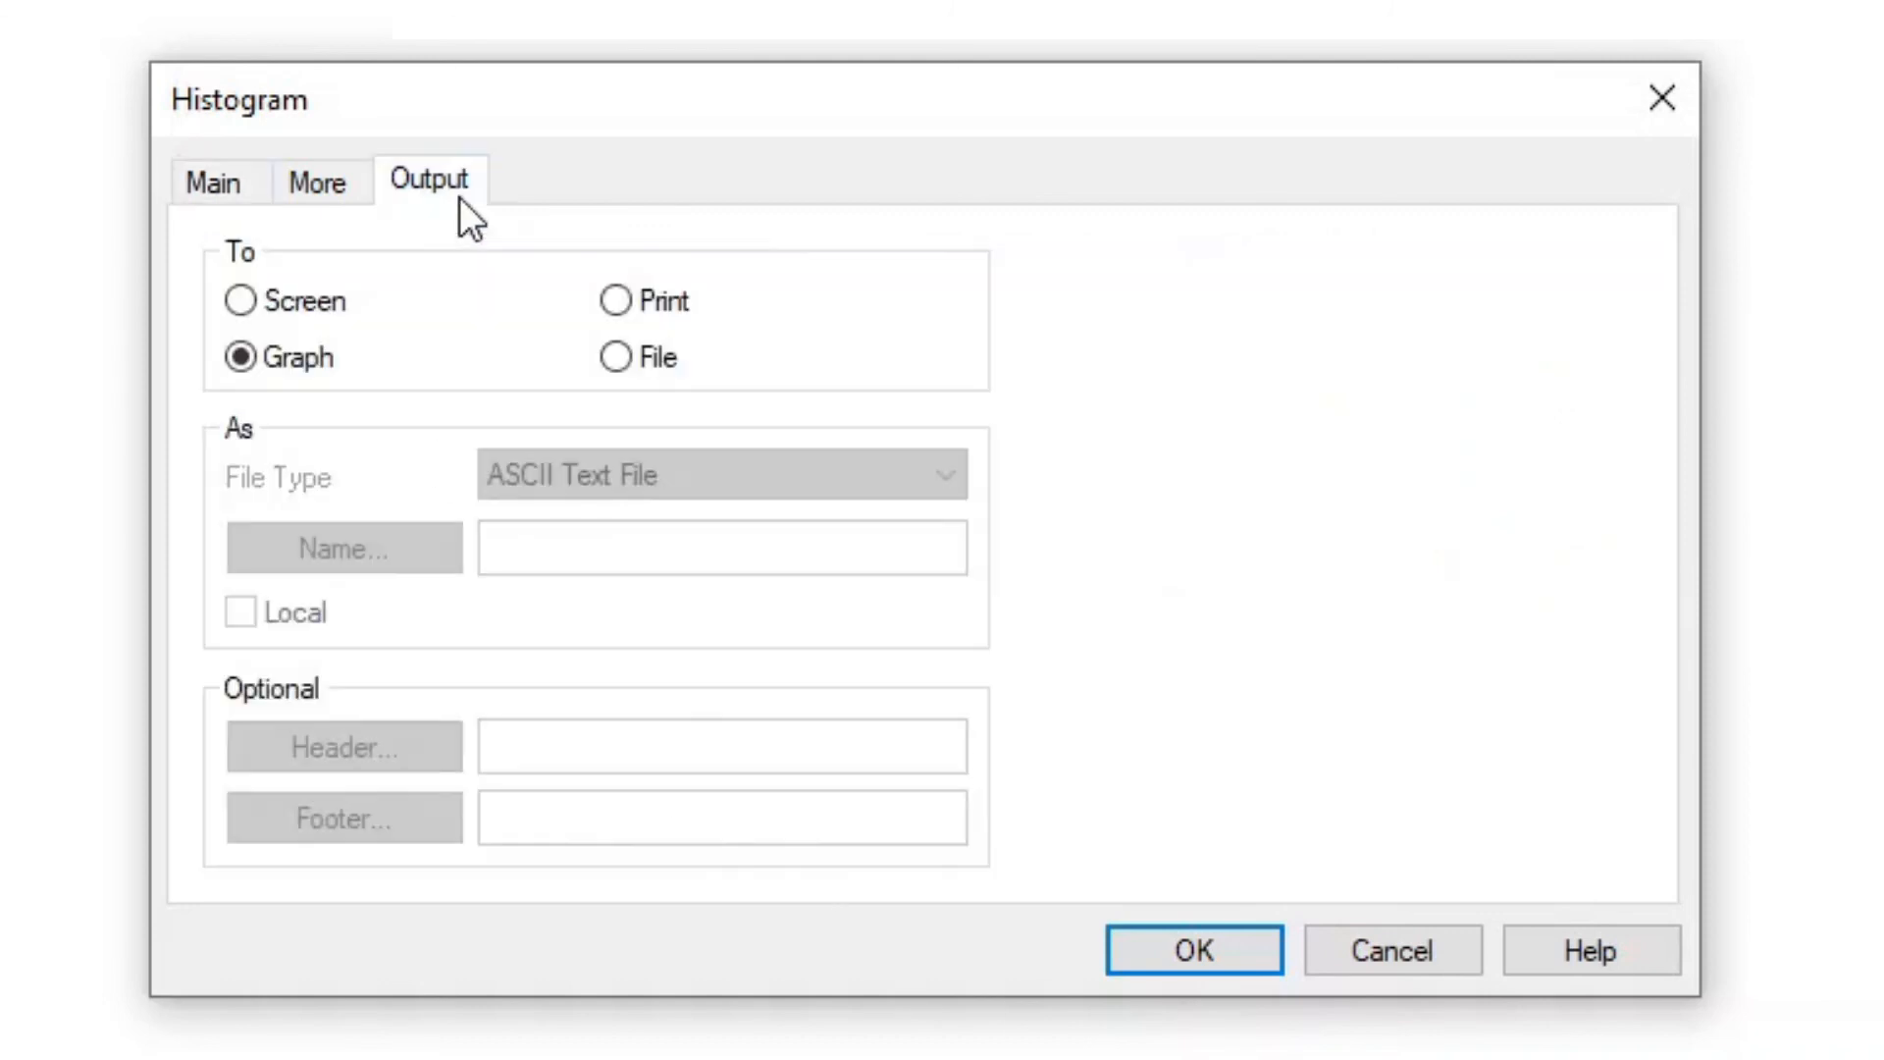
{"action": "left_click", "coordinate": [1177, 944]}
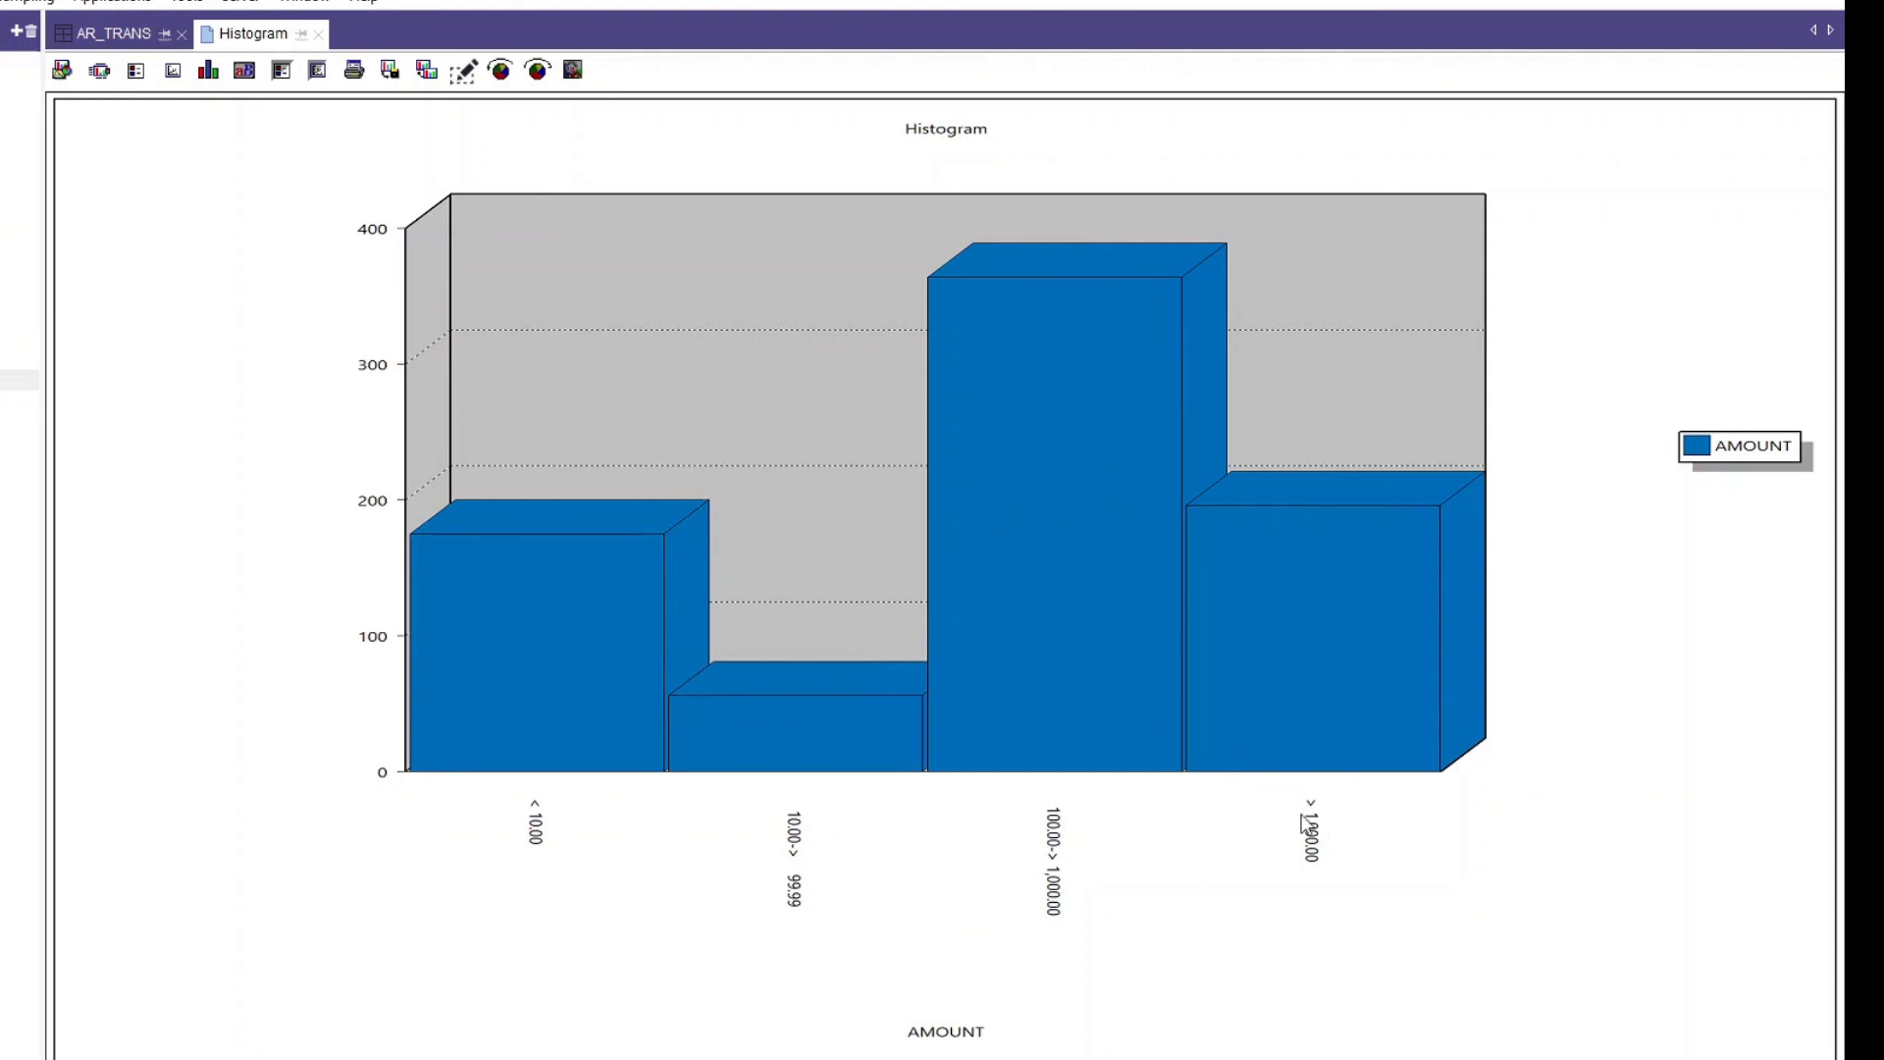
Step: Return to the AR_TRANS table and bring up the list of analysis commands
{"action": "left_click", "coordinate": [110, 35]}
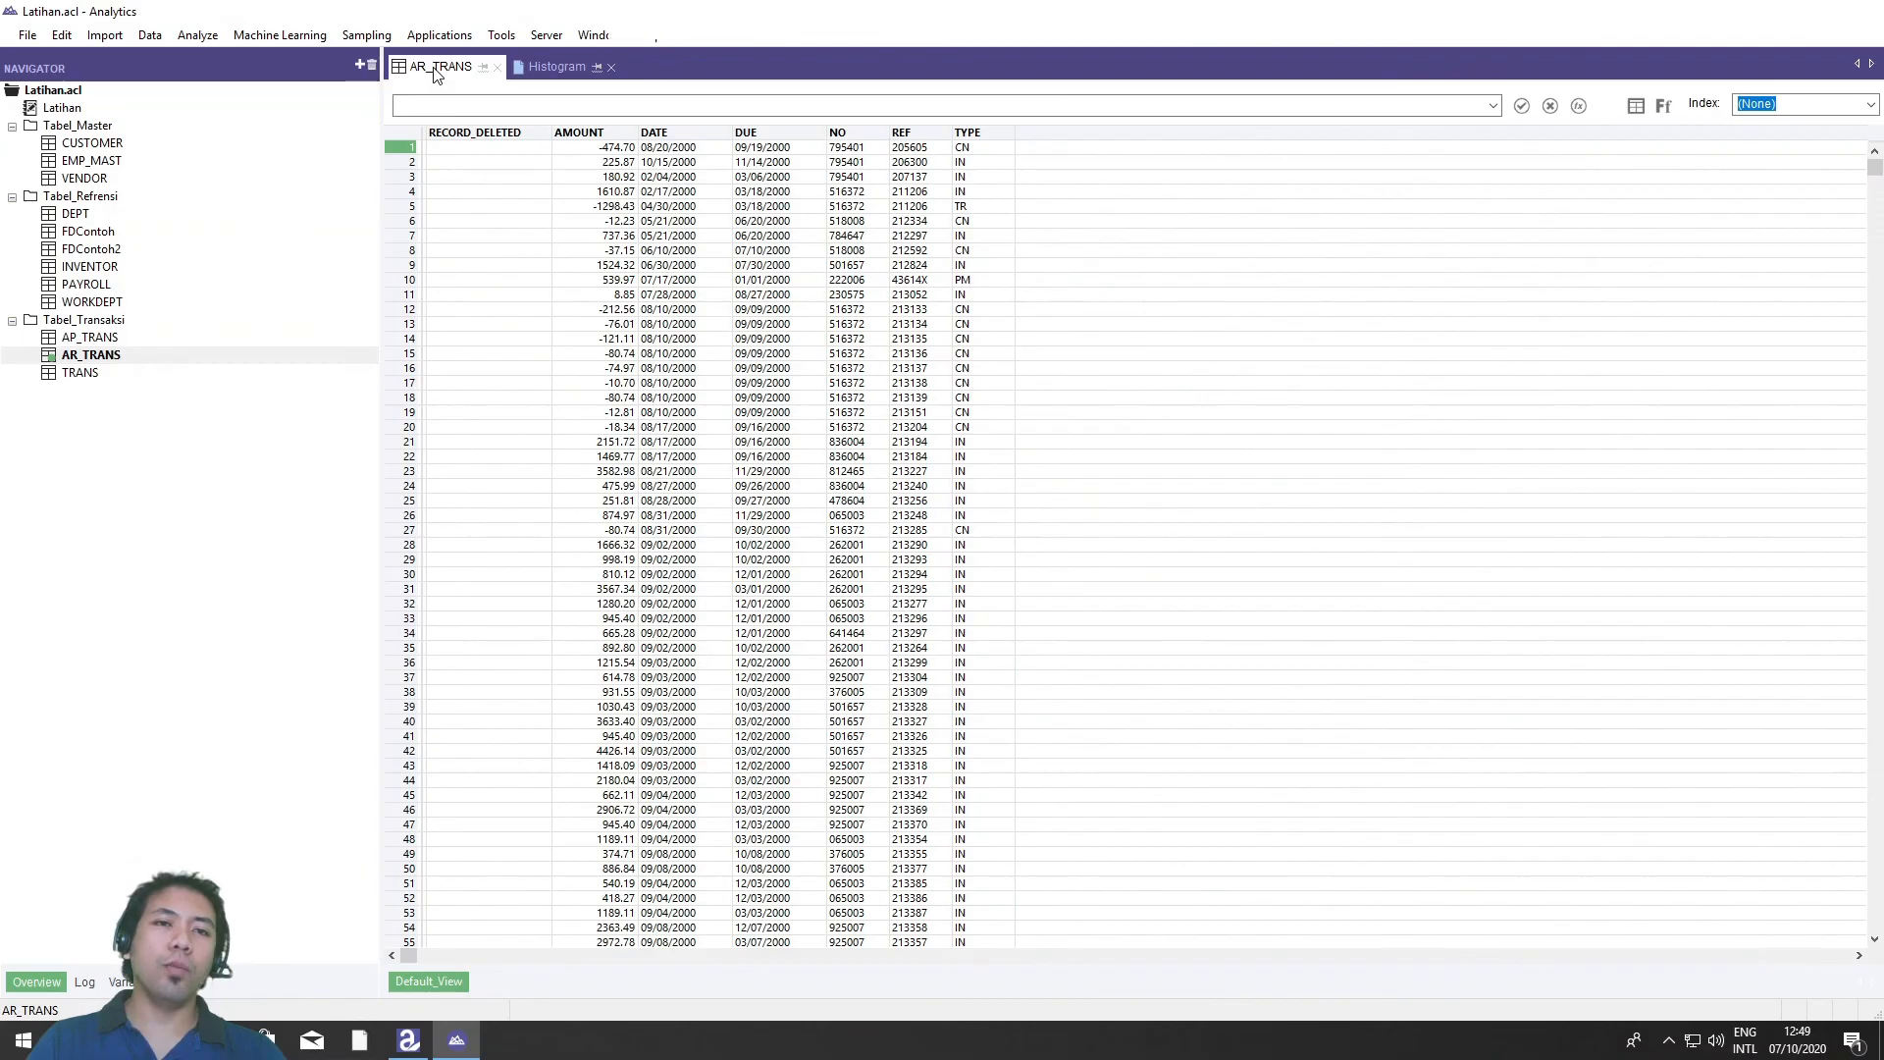
{"action": "left_click", "coordinate": [197, 38]}
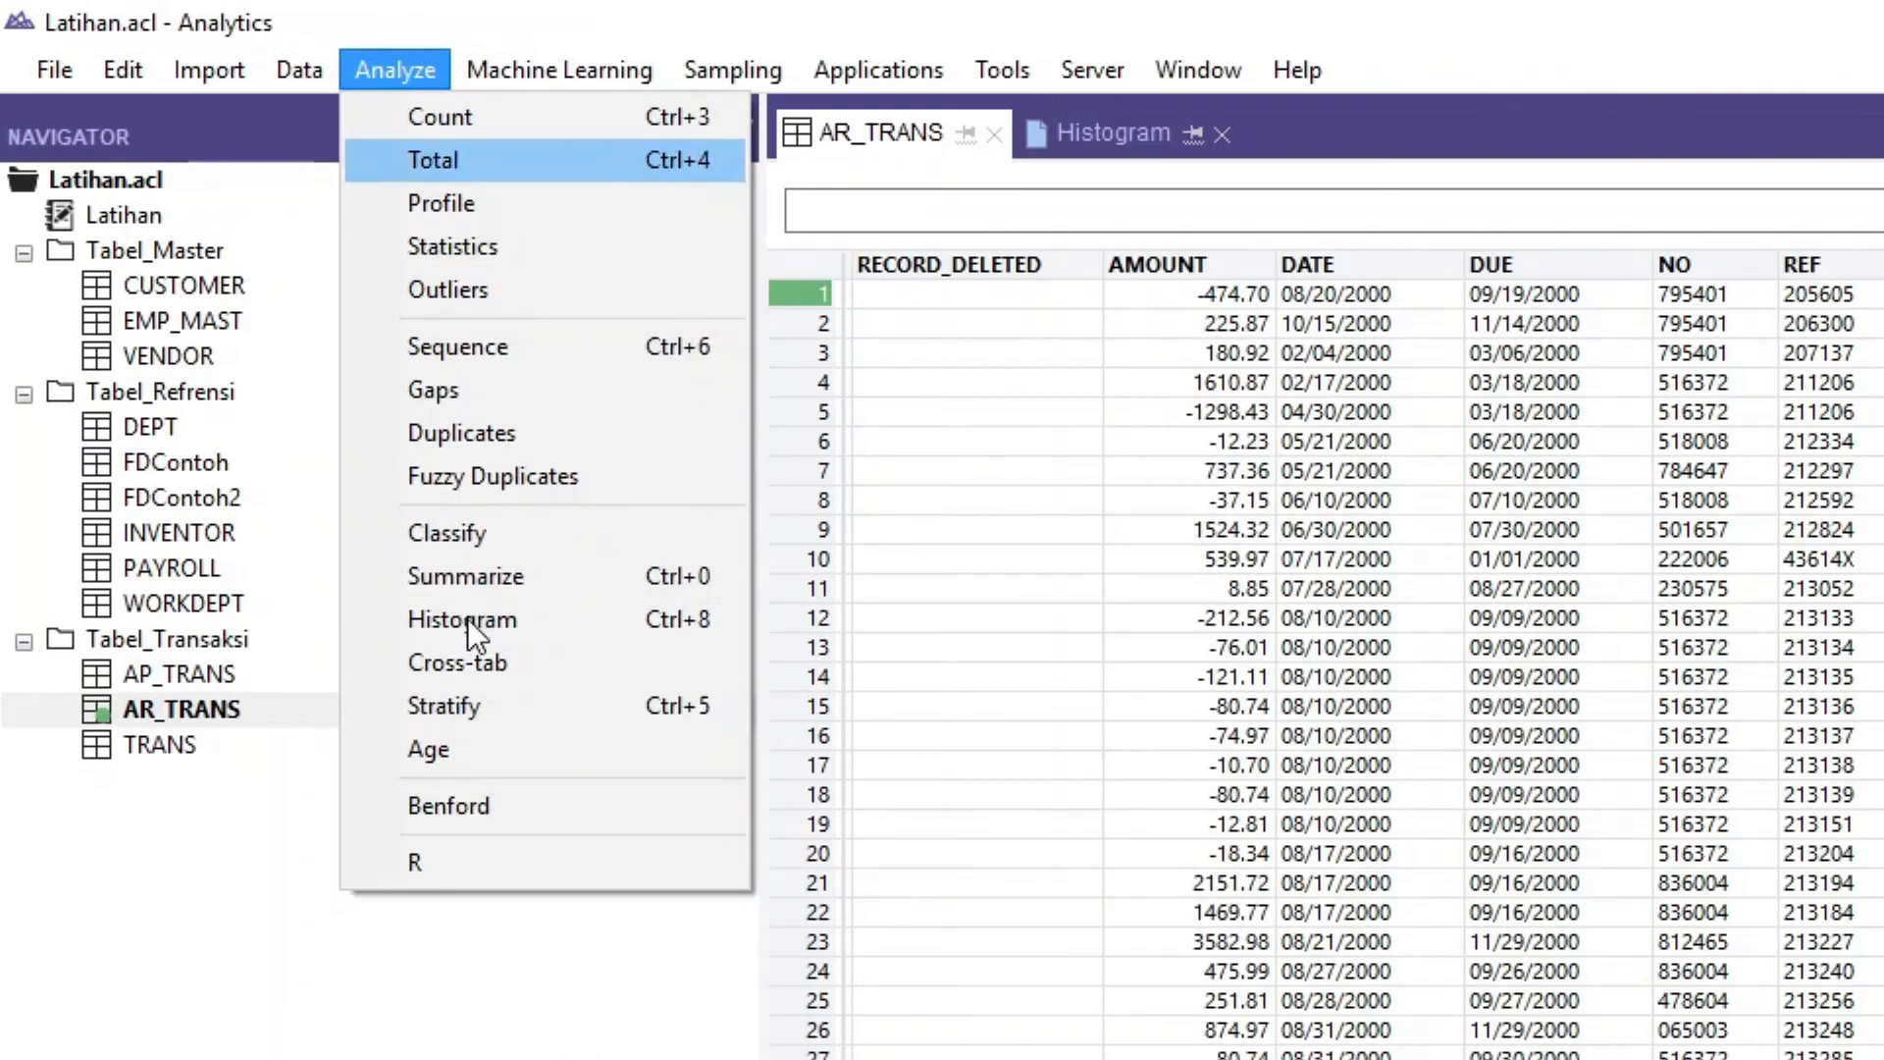